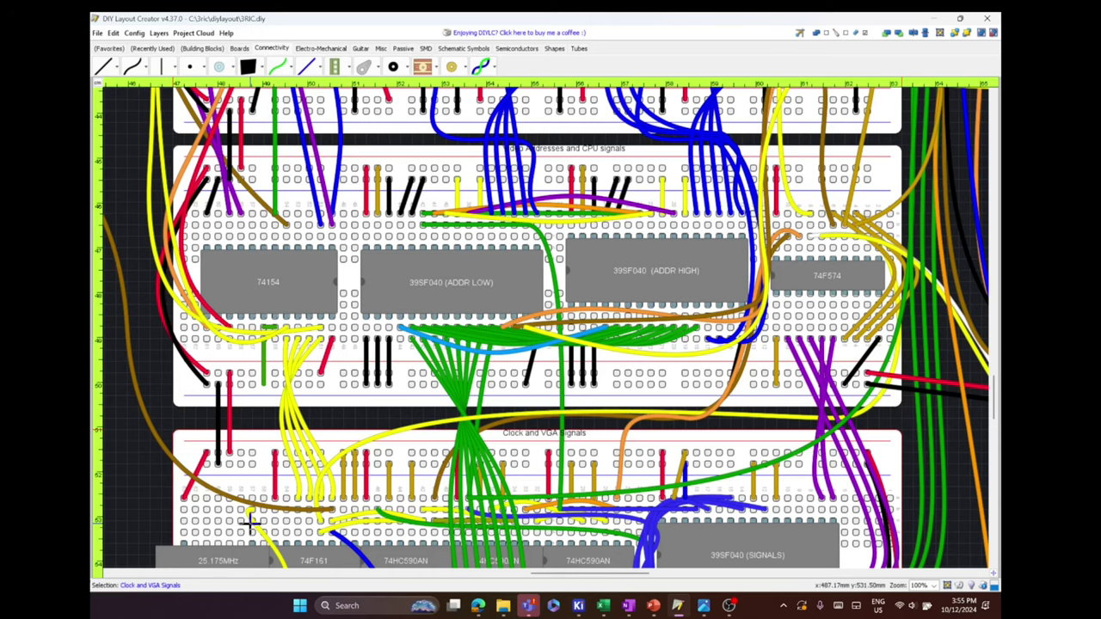
Examine the wiring of the Clock and VGA Signals breadboard and the boards above it in the layout.
click(251, 522)
scroll(991, 427, down, 3)
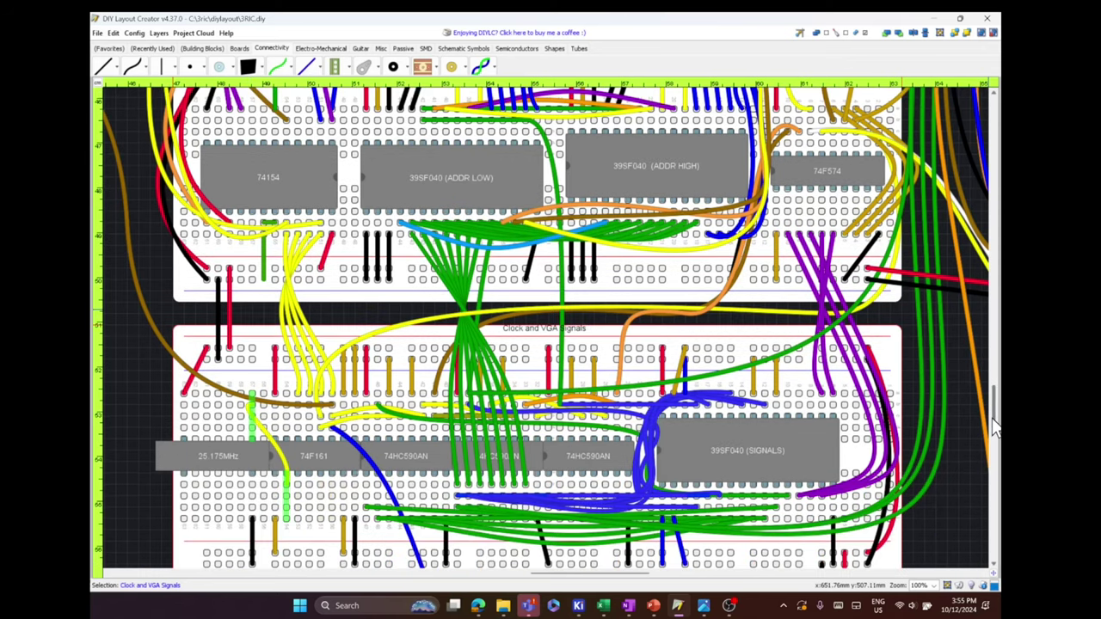
click(335, 397)
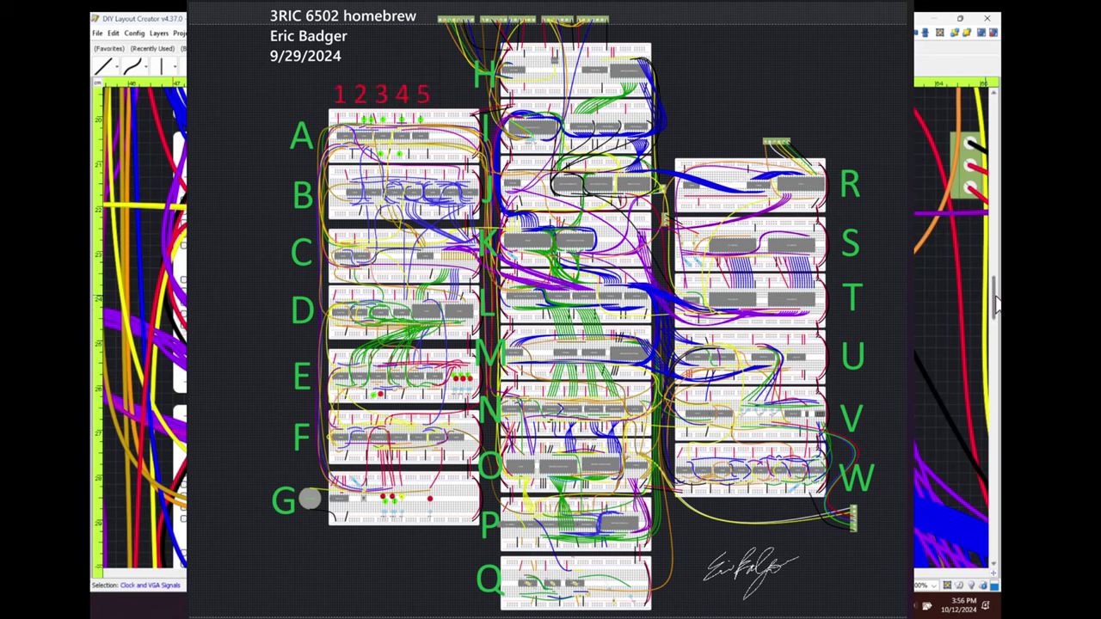
drag(995, 311, 995, 273)
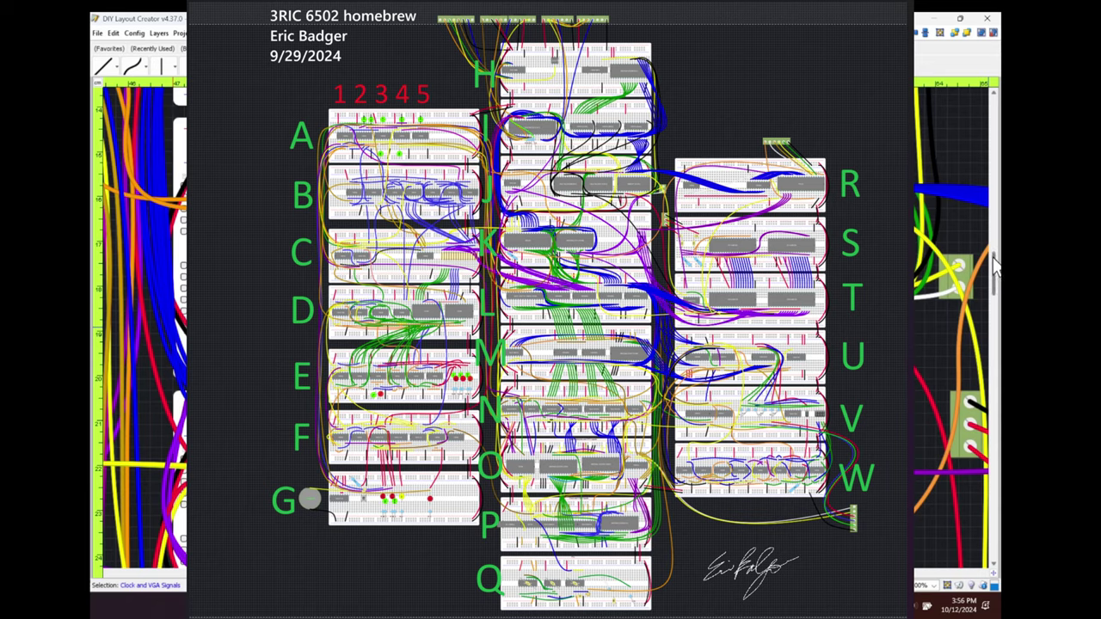
drag(995, 277, 995, 269)
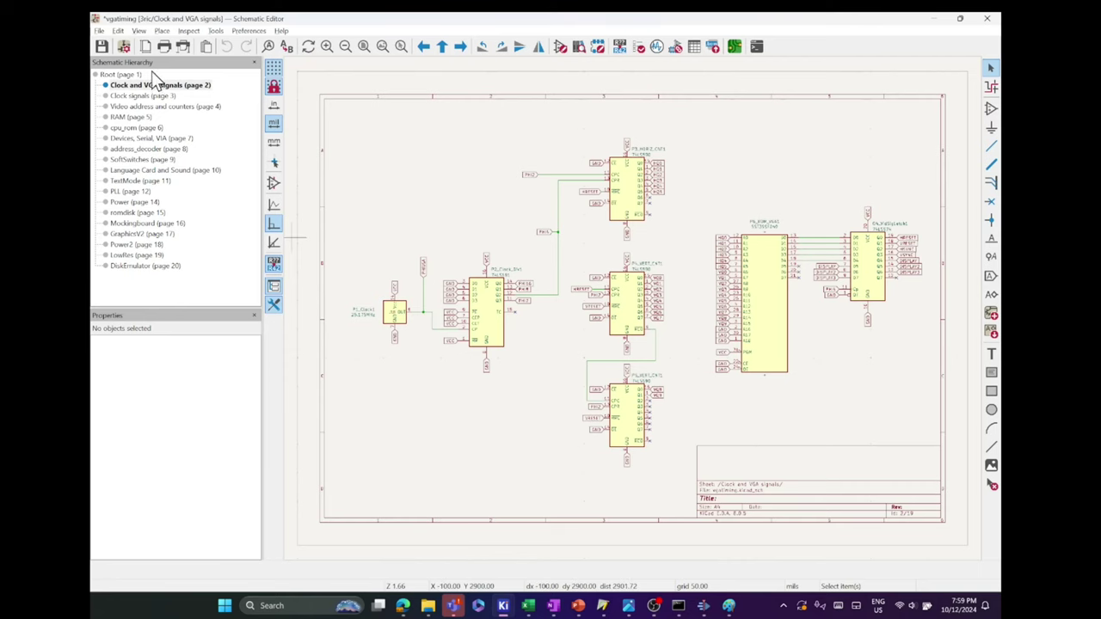
Page through the schematic sheets in order, from Clock and VGA signals through Mockingboard and the sheets that follow it.
click(131, 86)
key(Down)
key(Down)
key(Down)
key(Down)
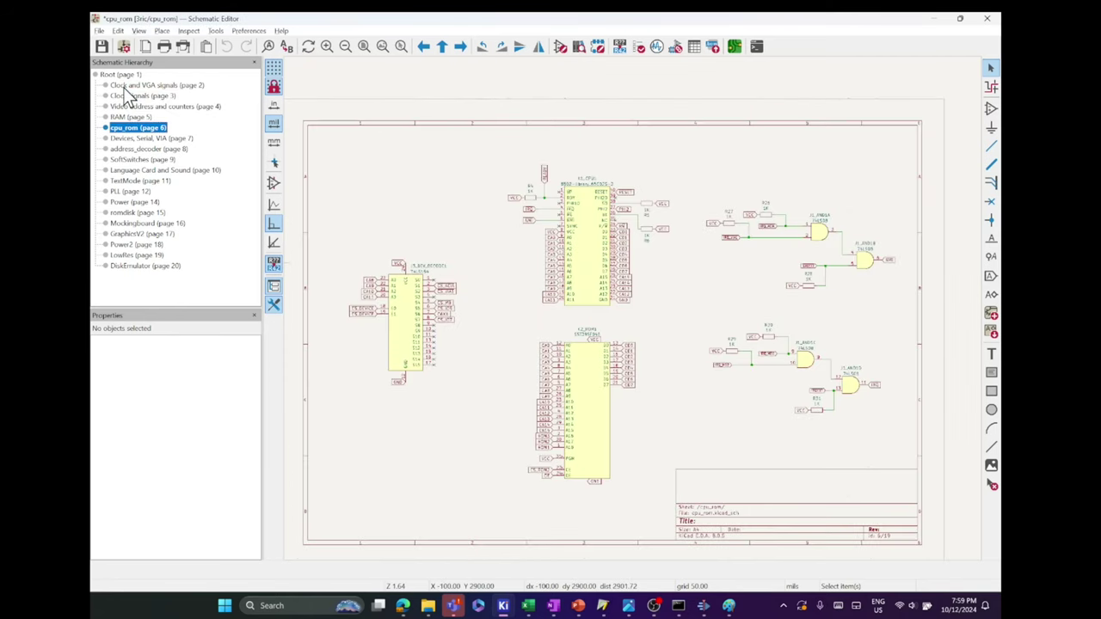
key(Down)
key(Down)
key(Down)
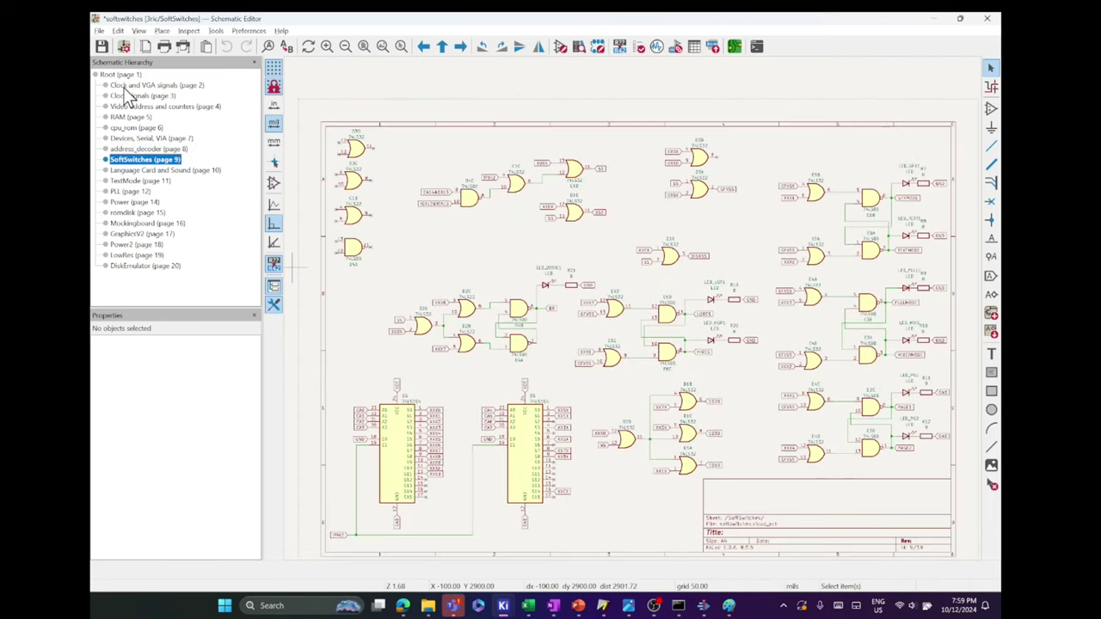
key(Down)
key(Down)
key(Down)
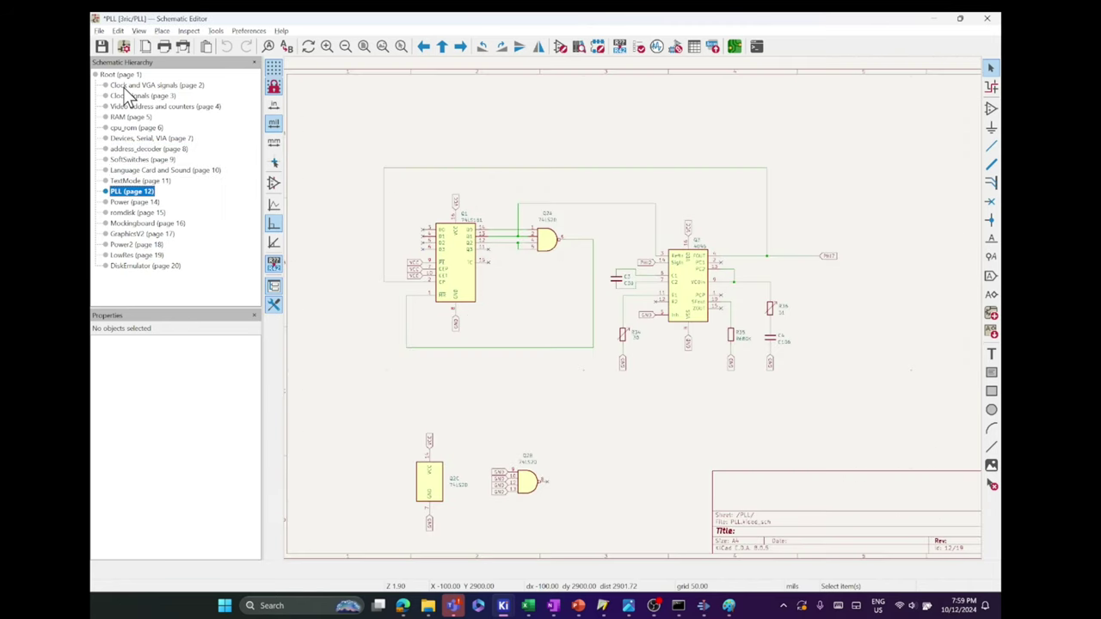
key(Down)
key(Down)
key(Down)
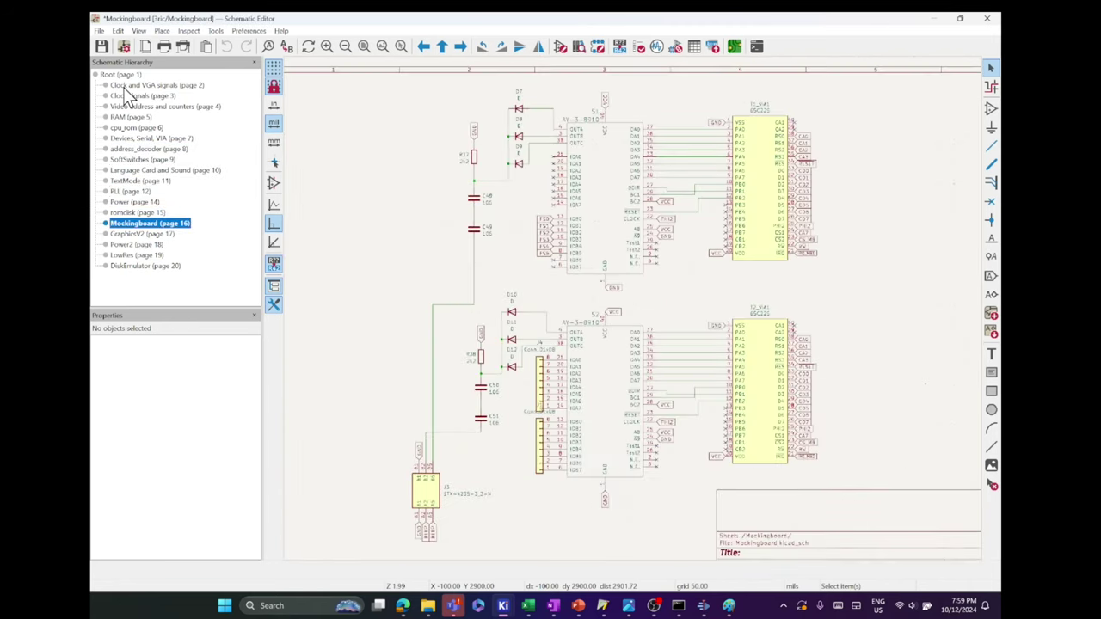
key(Down)
key(Down)
key(Down)
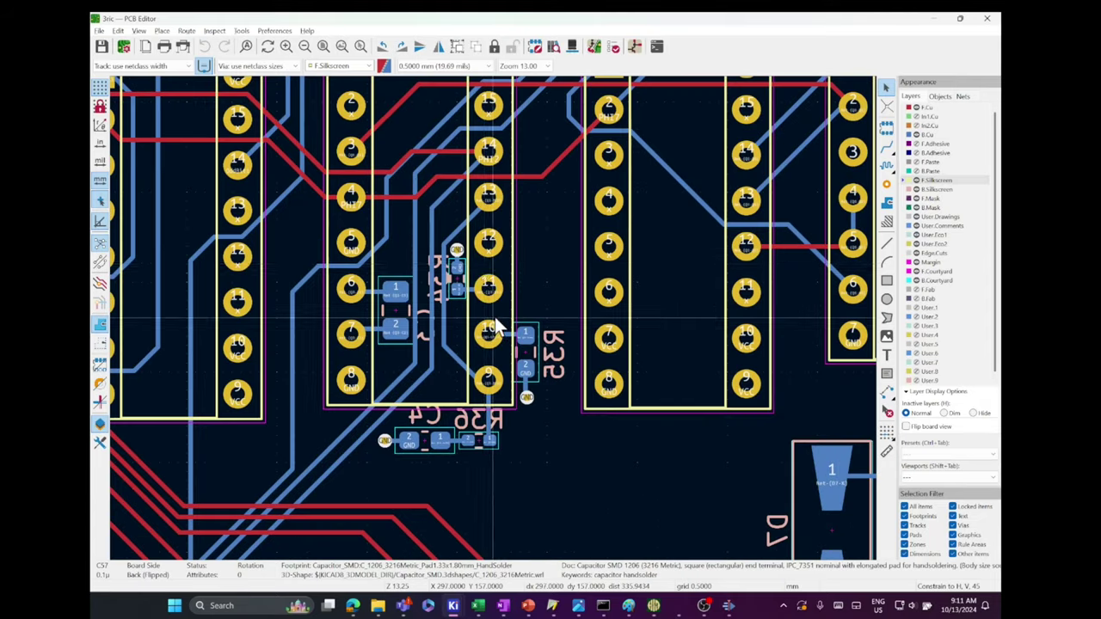
Inspect the footprint properties of resistor R34 on the board and close them without changes.
scroll(496, 325, up, 4)
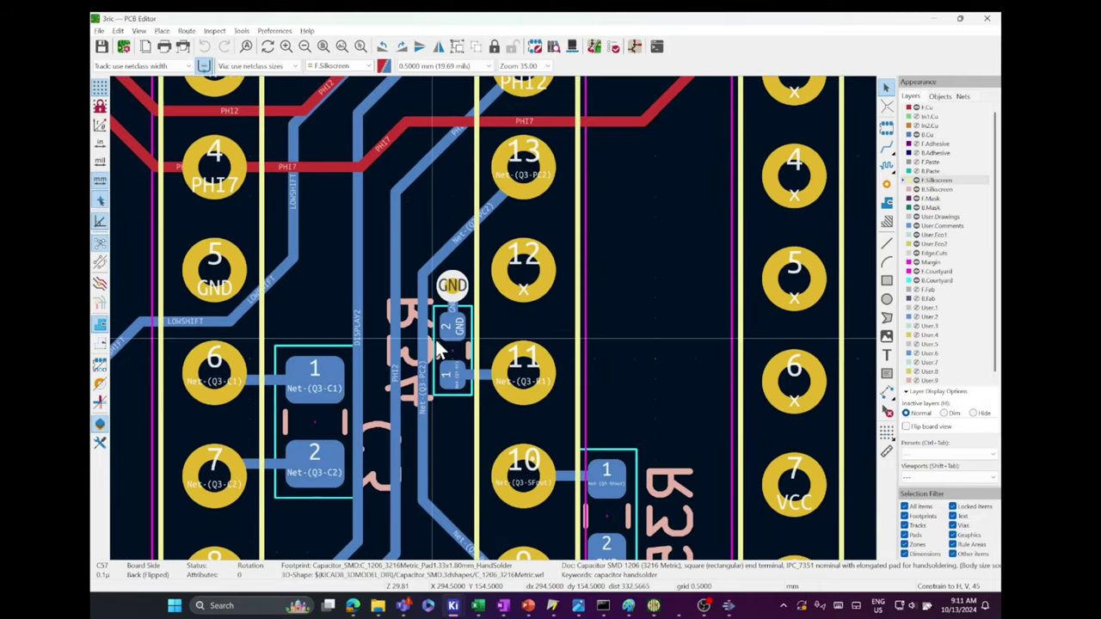
click(435, 340)
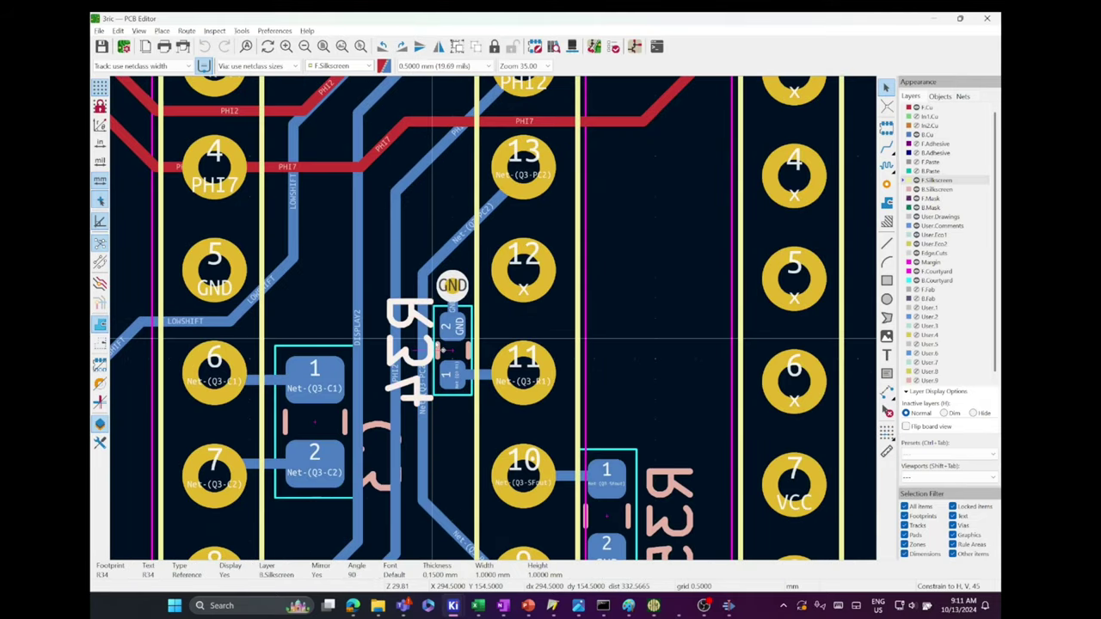
click(470, 399)
double_click(472, 399)
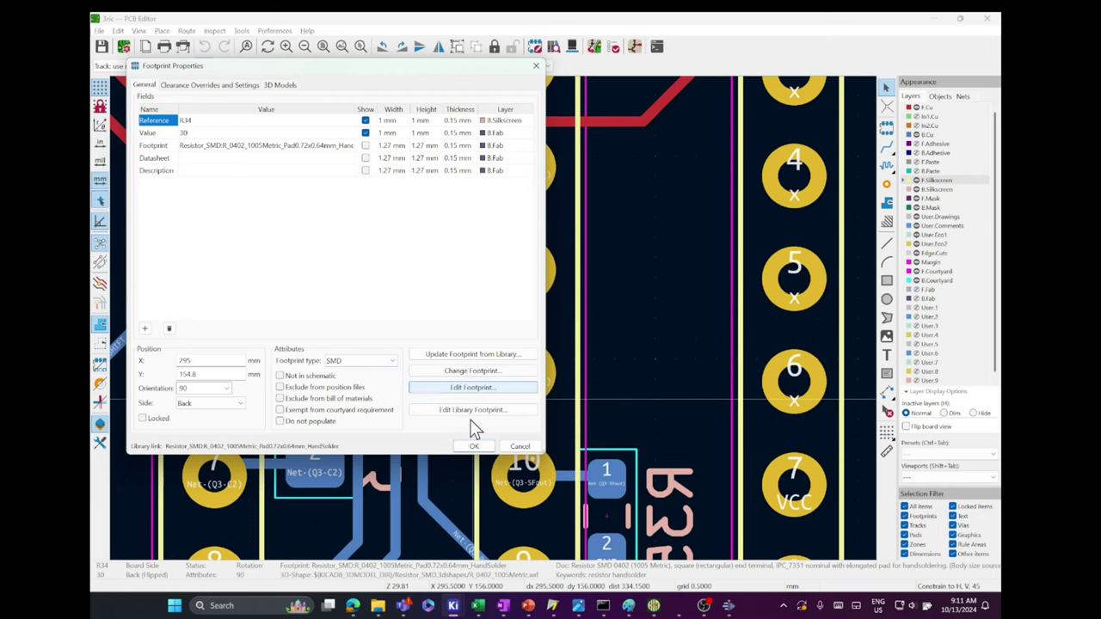
click(516, 446)
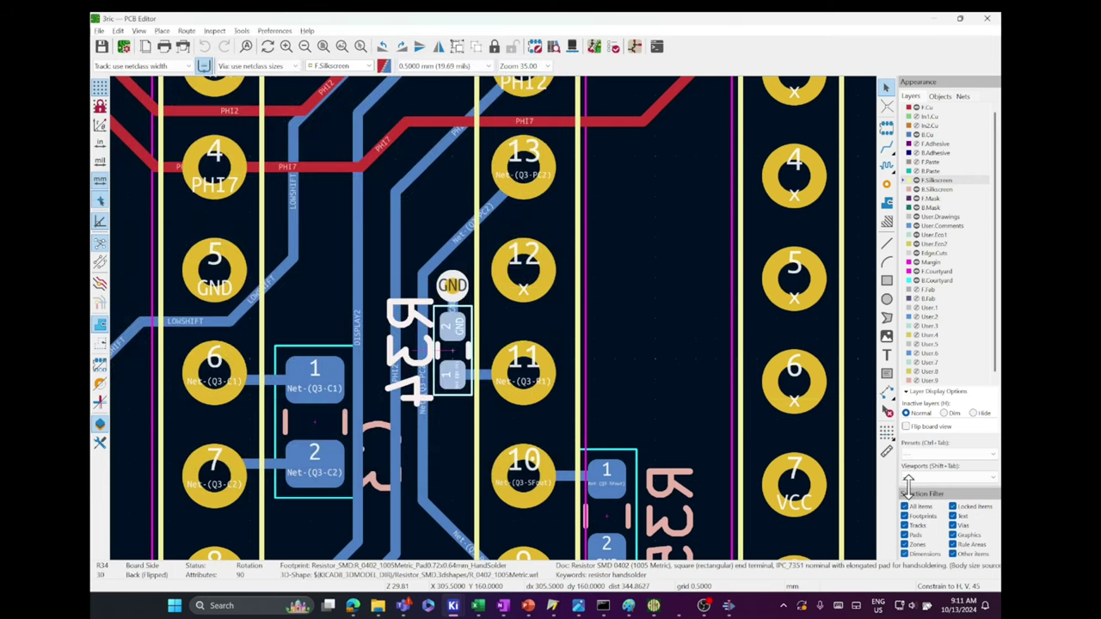
Measure resistor R34's footprint vertically between its pads and switch the display units to inches.
click(887, 453)
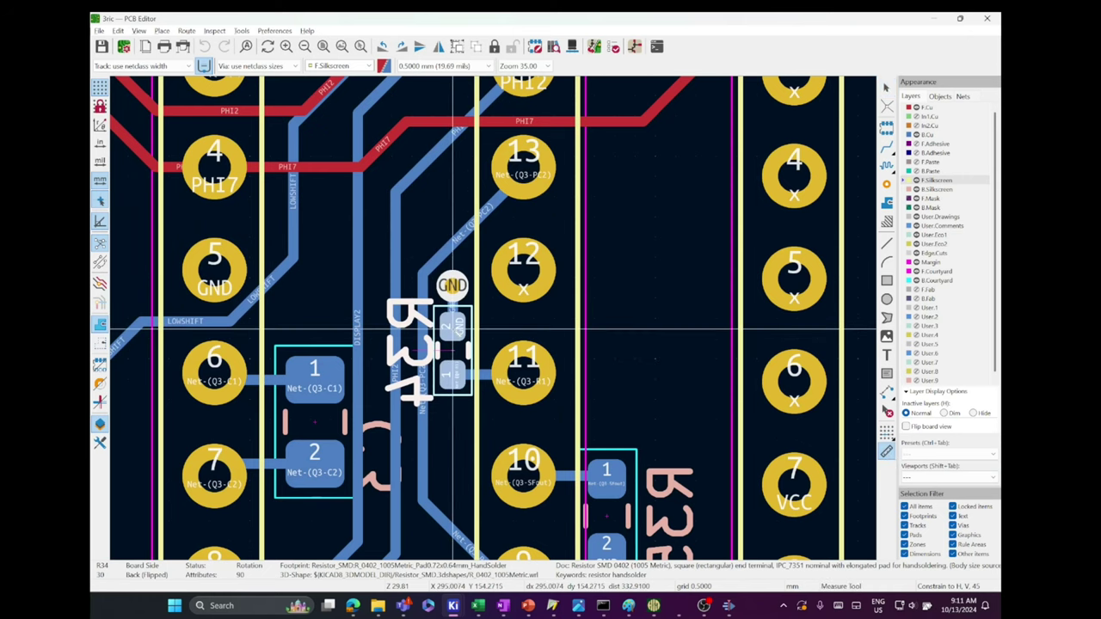
click(453, 339)
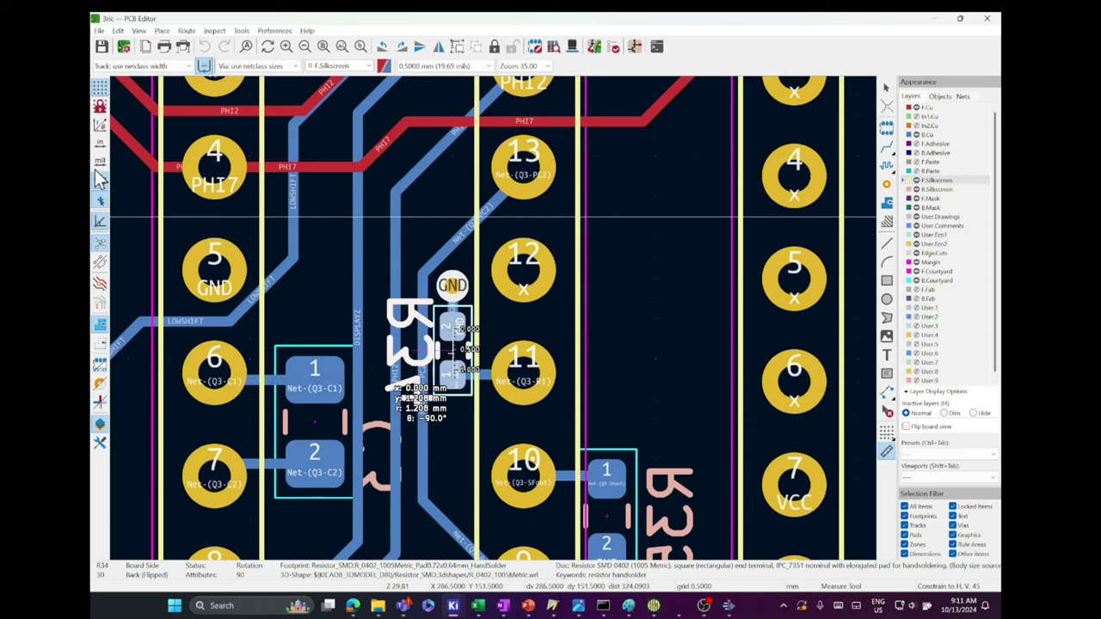
click(100, 142)
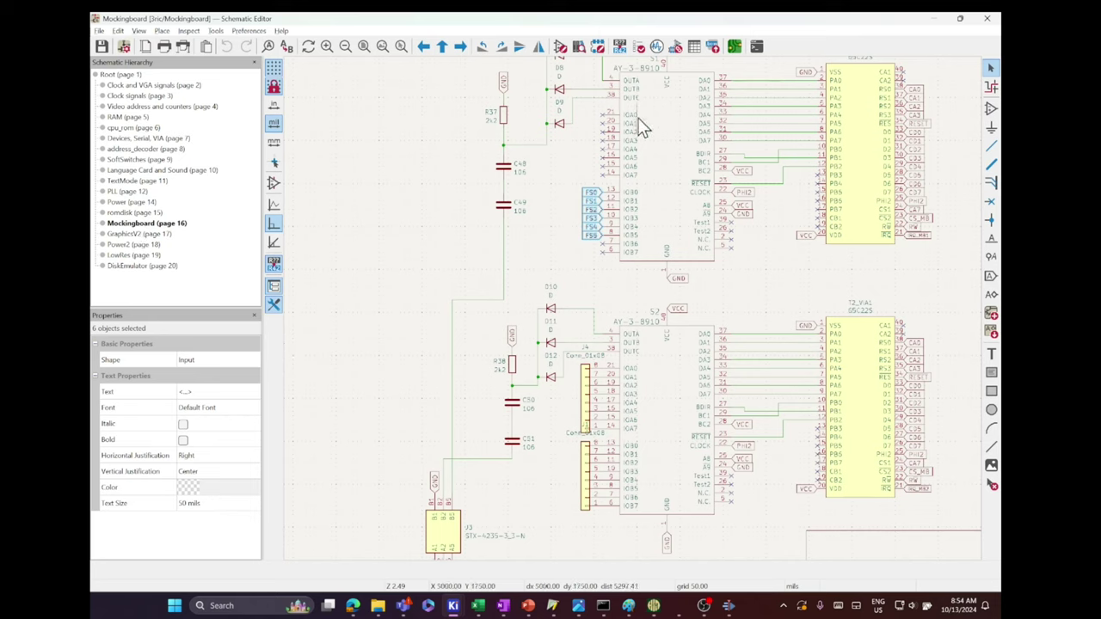
On the Mockingboard sheet, highlight the FS labels on the upper AY-3-8910 and the two Conn_01x08 connectors on the lower one.
click(557, 176)
drag(564, 174, 615, 268)
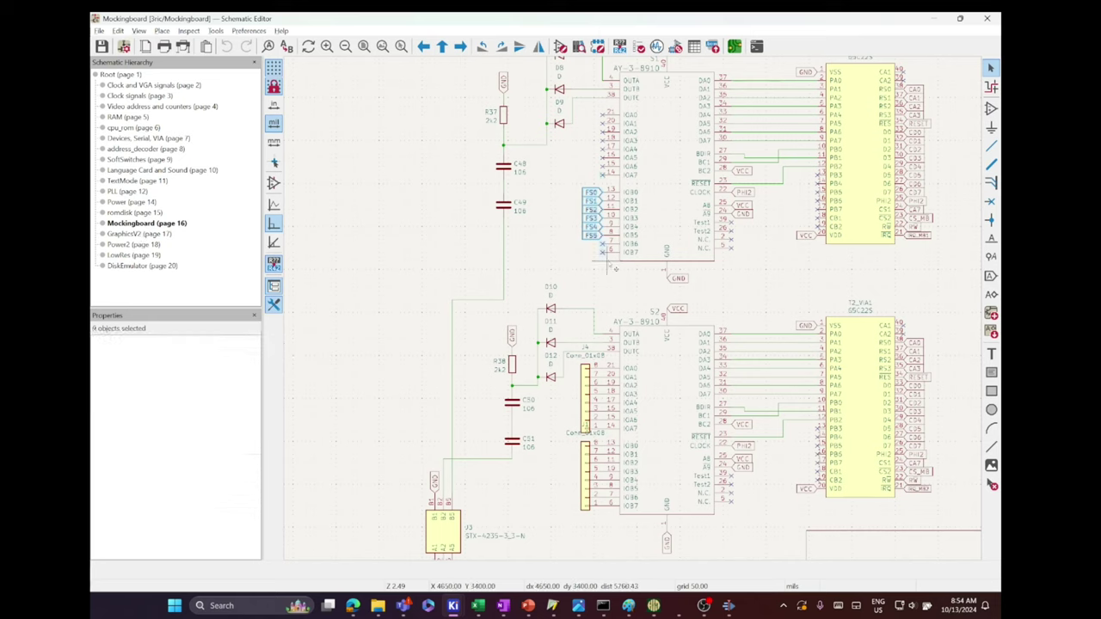
click(572, 363)
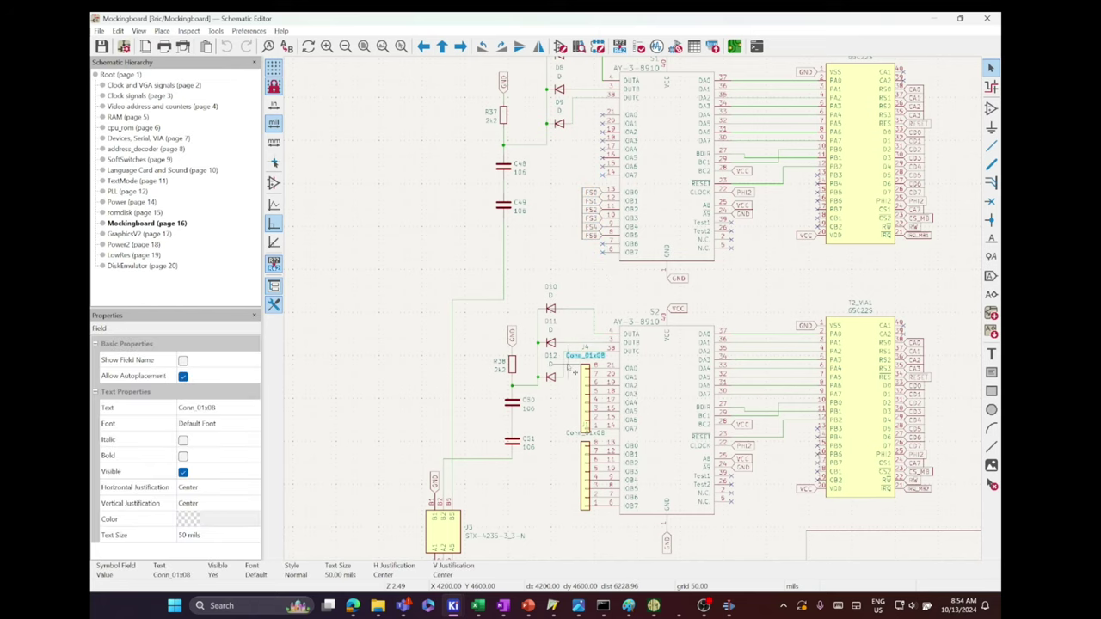
click(559, 372)
drag(565, 358, 629, 559)
click(555, 504)
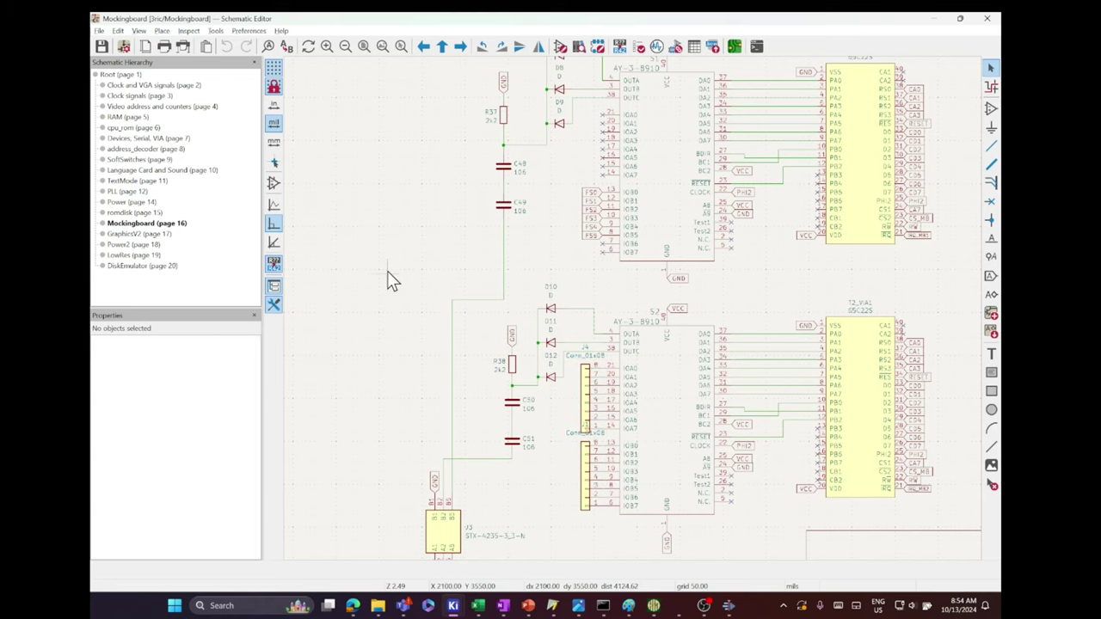
On the TextMode sheet, highlight the font ROM's VQ0–VQ3 and FS0–FS5 address labels and examine the SN74LS166AN text shift register.
click(138, 181)
drag(497, 145, 549, 324)
click(484, 267)
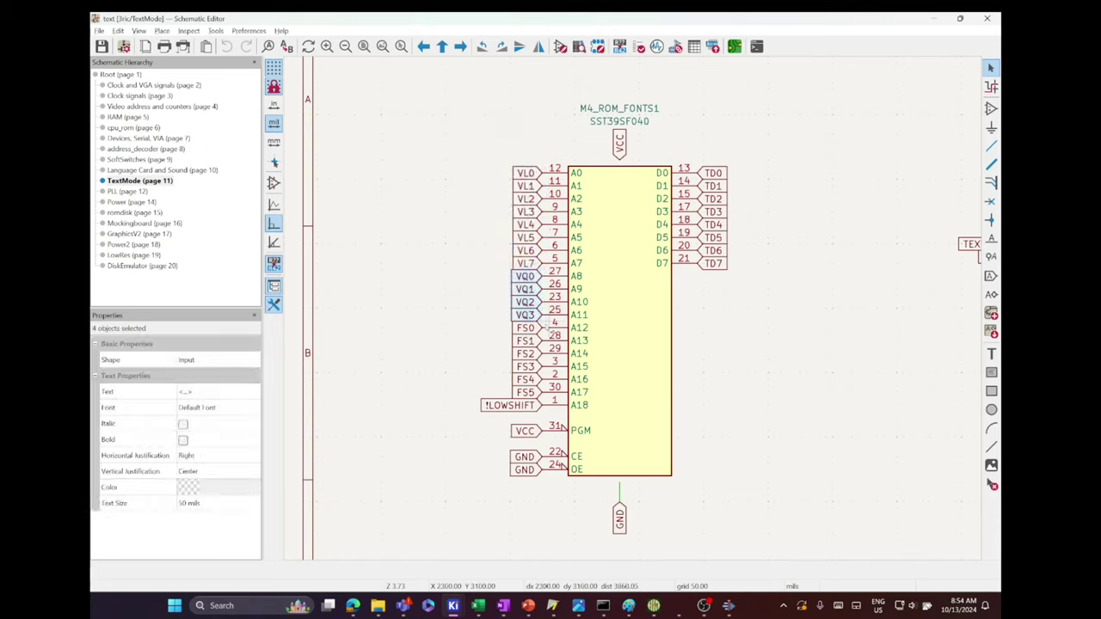
click(463, 248)
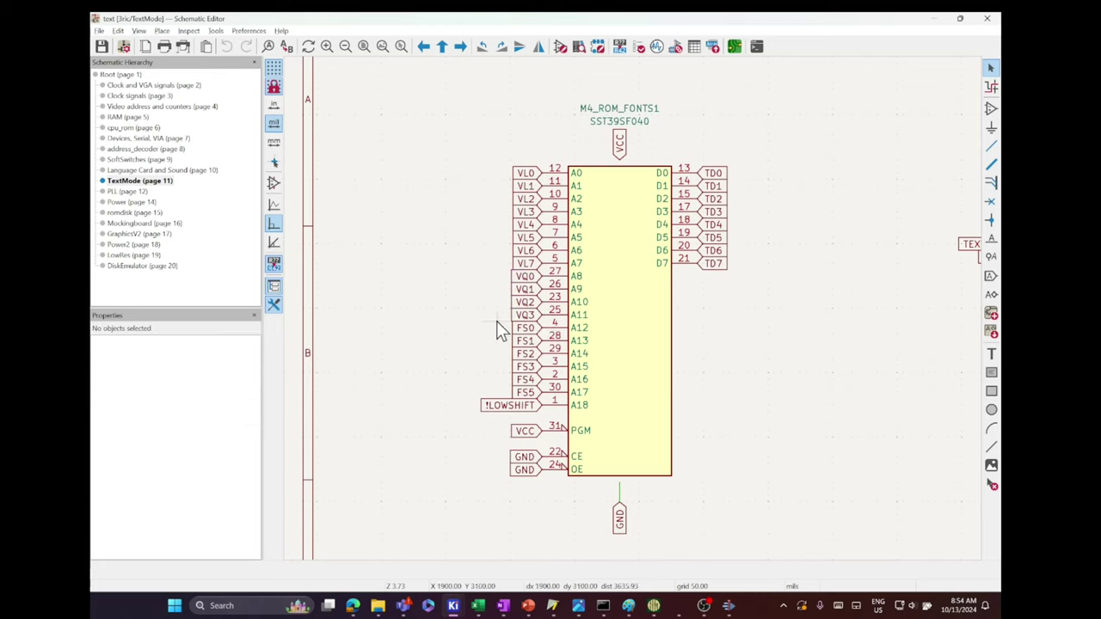
drag(497, 313, 556, 411)
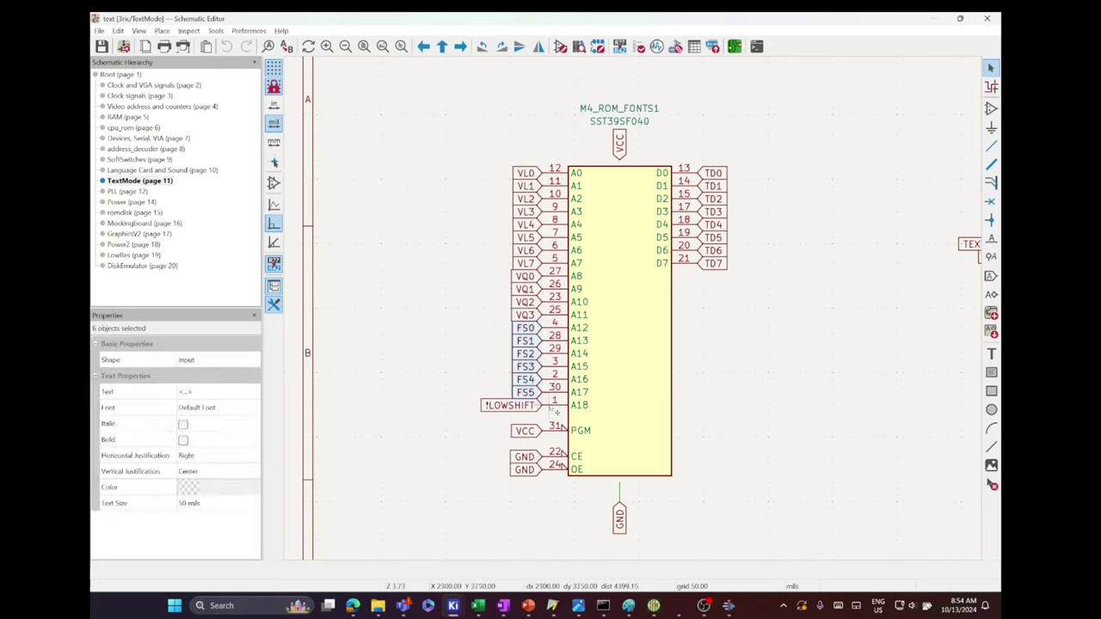
click(462, 327)
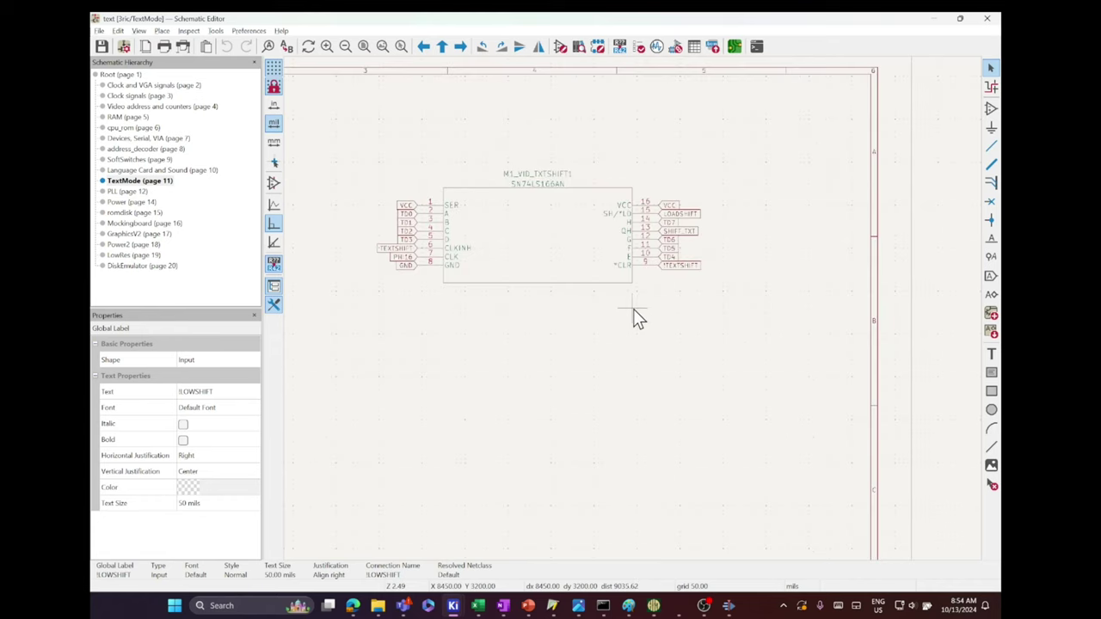
scroll(633, 309, up, 2)
scroll(507, 284, down, 2)
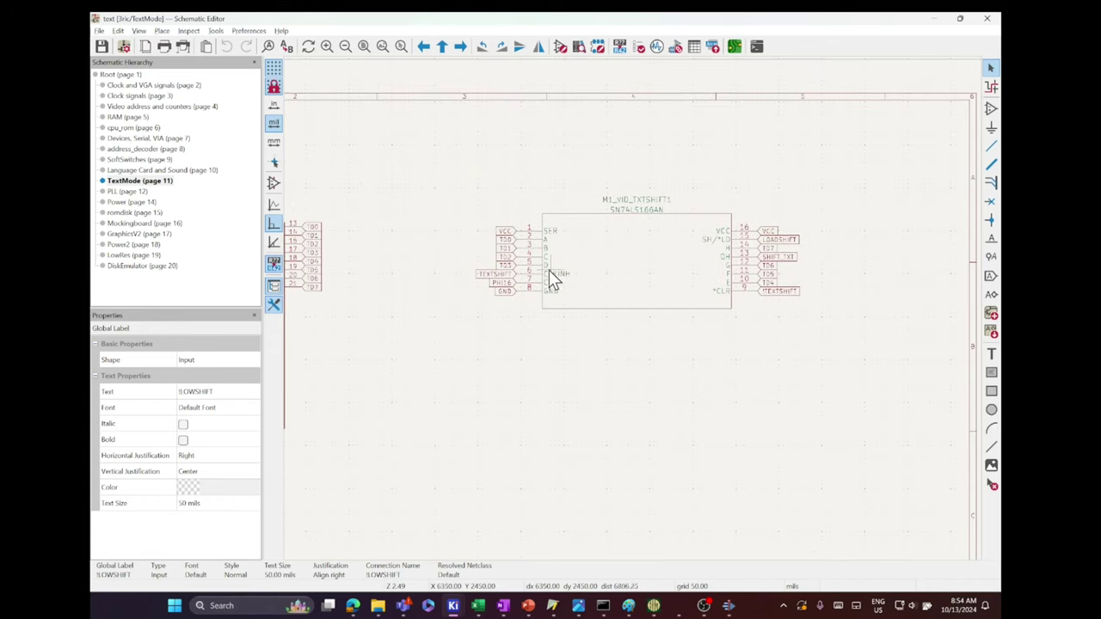
On the GraphicsV2 sheet, highlight the TD0–TD7 input labels and the R, G and B output labels of U3_LOWRES_OUT1.
key(alt+Left)
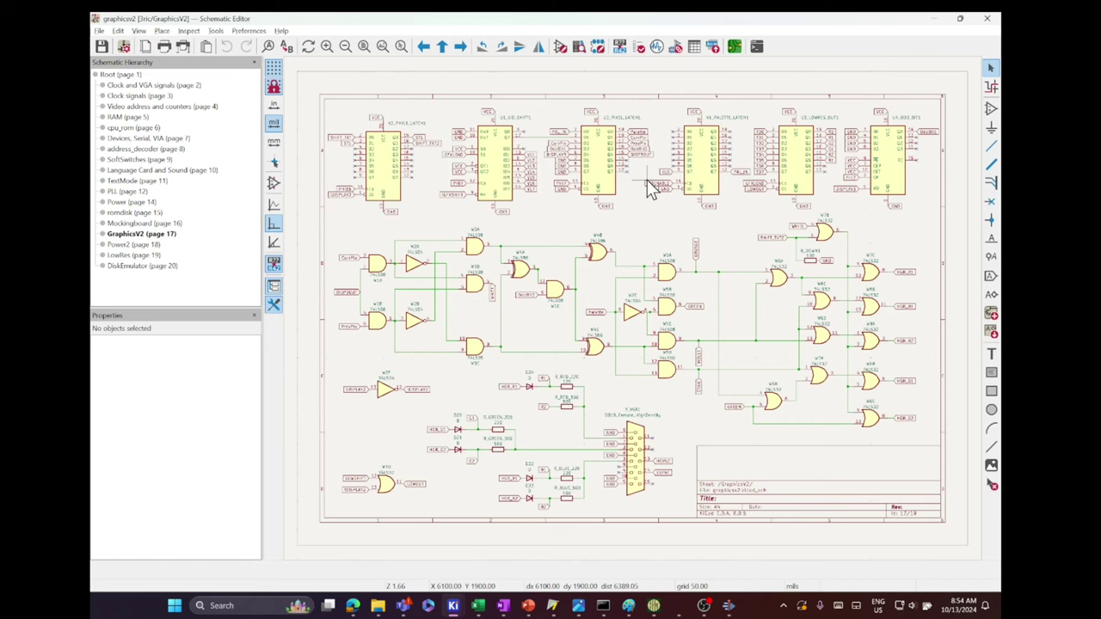
scroll(646, 179, up, 2)
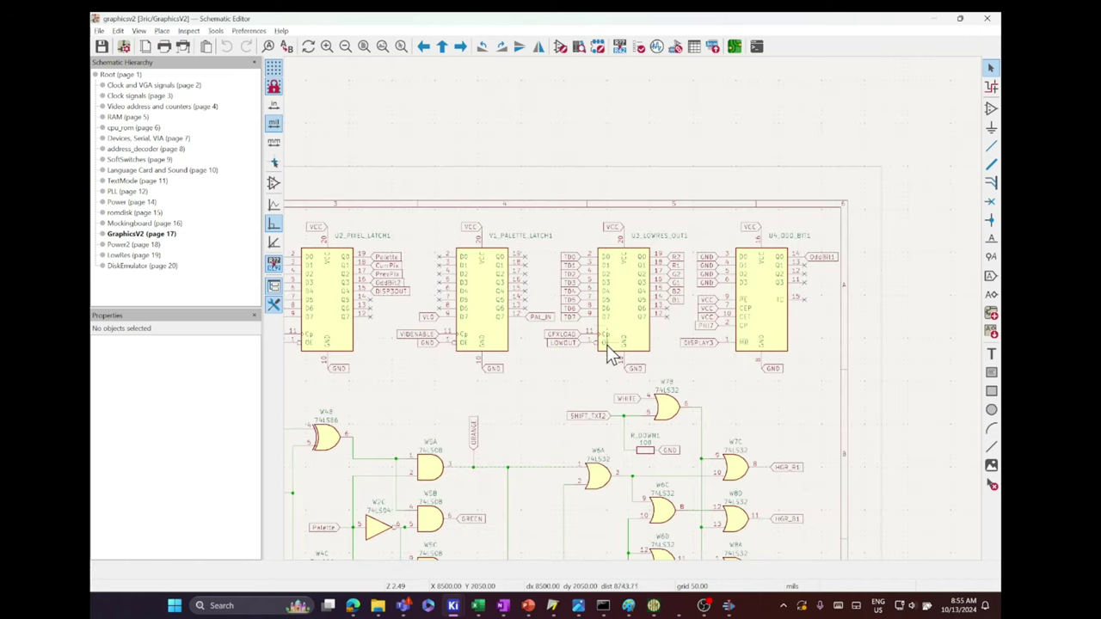
scroll(607, 345, up, 2)
scroll(707, 290, up, 1)
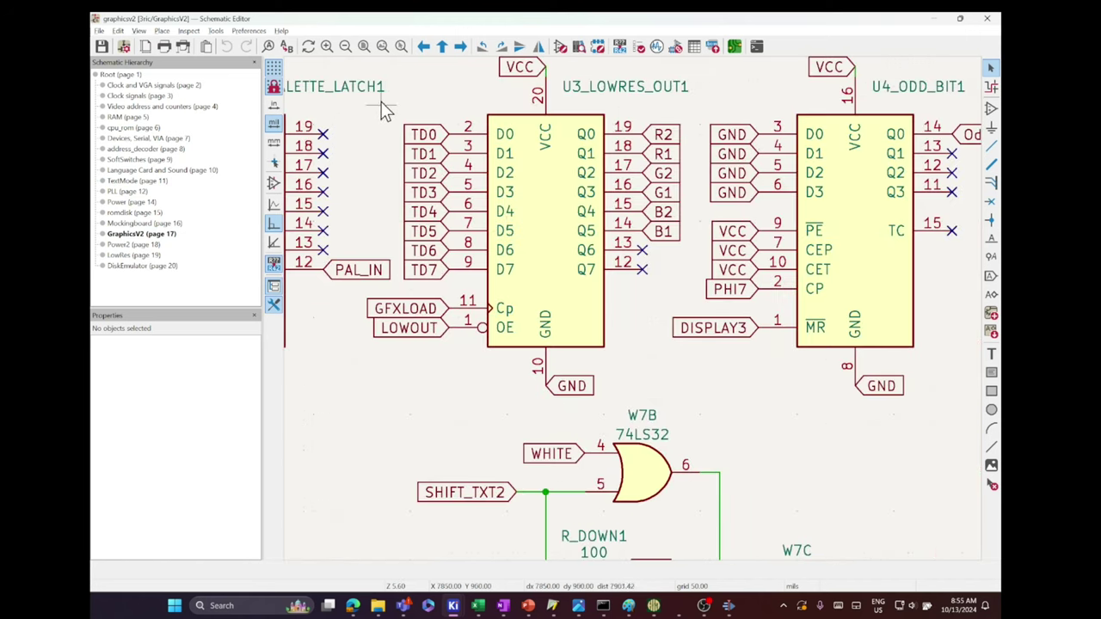
drag(384, 98, 483, 313)
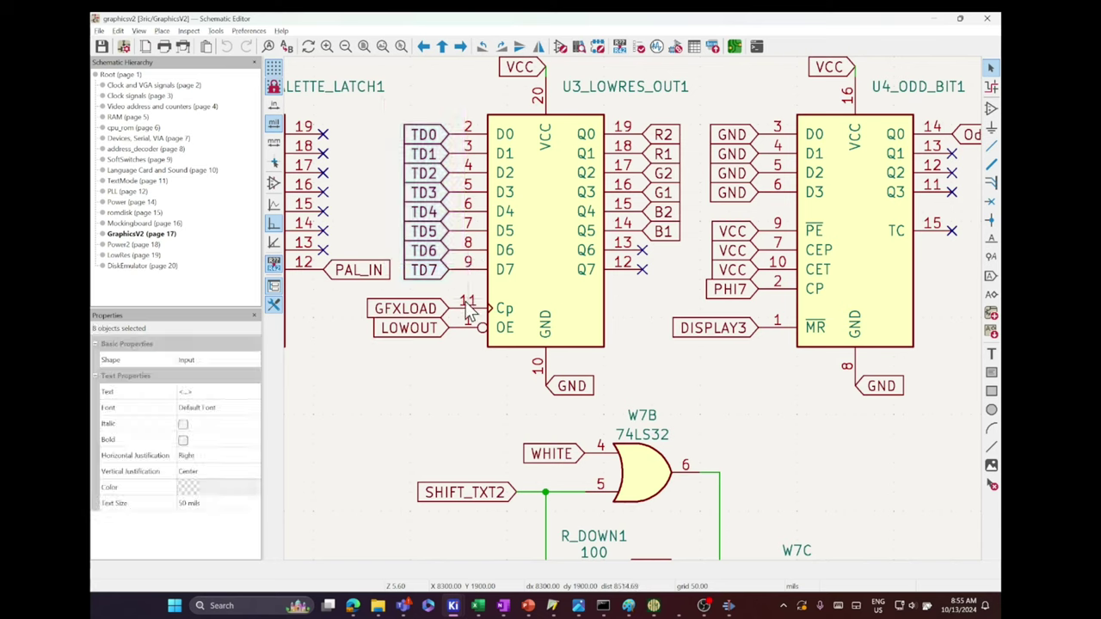
drag(641, 110, 695, 287)
click(694, 287)
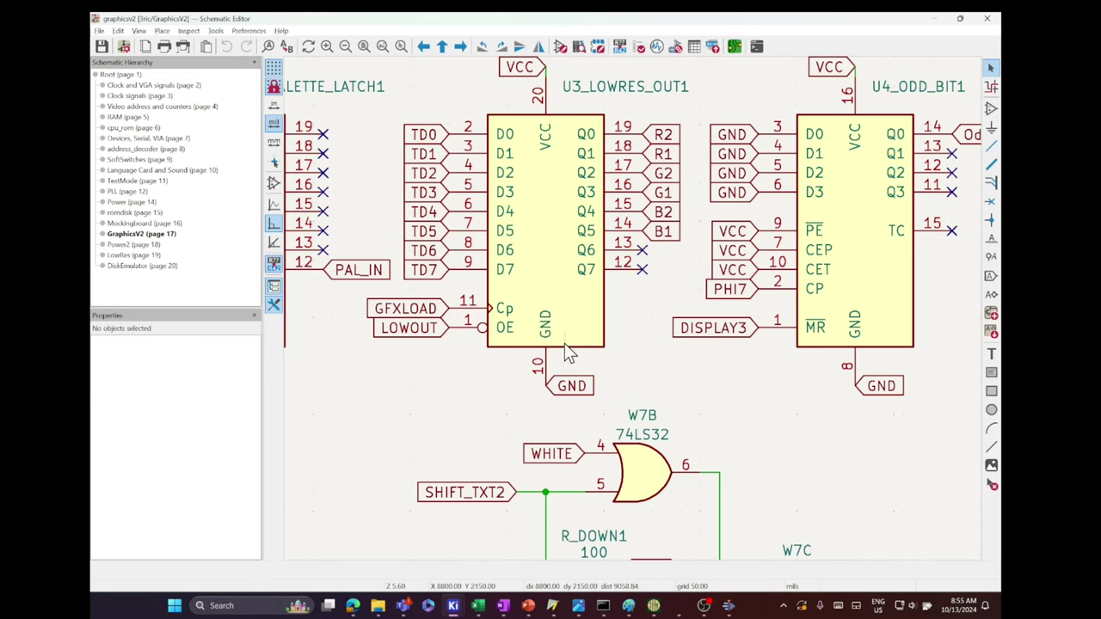
scroll(397, 322, down, 2)
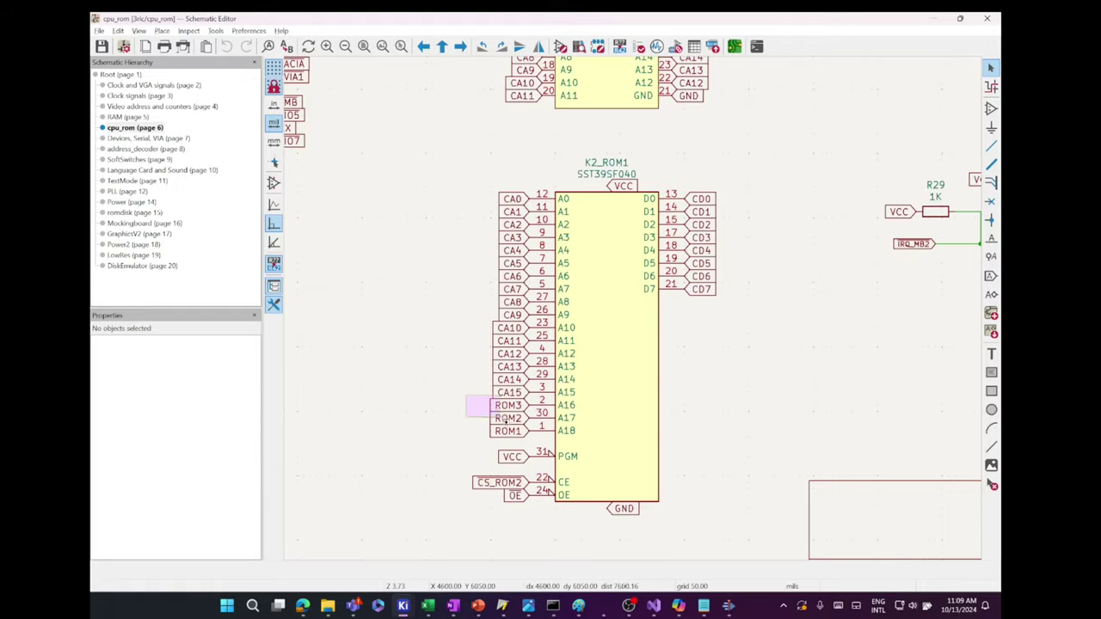
Highlight the ROM1–ROM3 labels on K2_ROM1 in the cpu_rom sheet and open the romdisk sheet.
drag(498, 421, 538, 451)
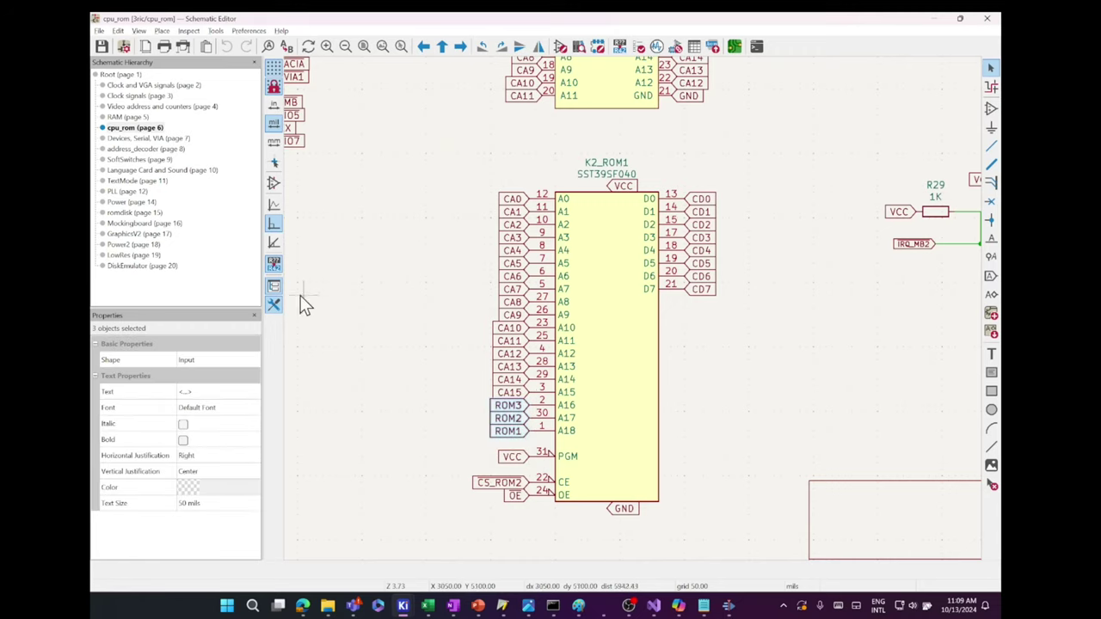
click(125, 212)
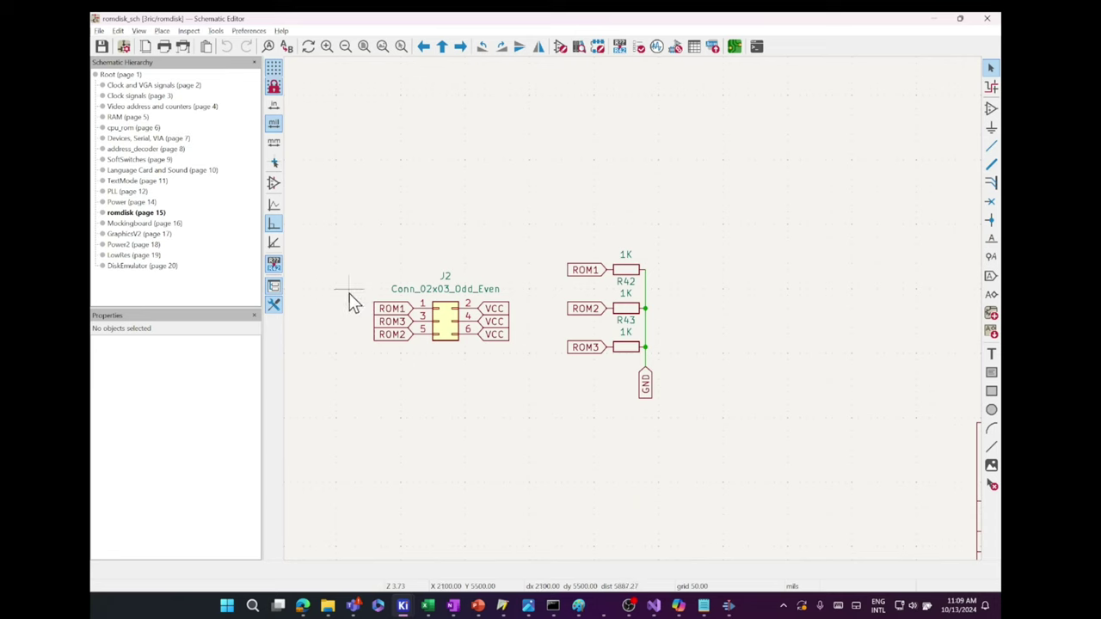
Switch to the PCB Editor and measure along the edge of connector J2 beside K2_ROM1.
key(alt+Tab)
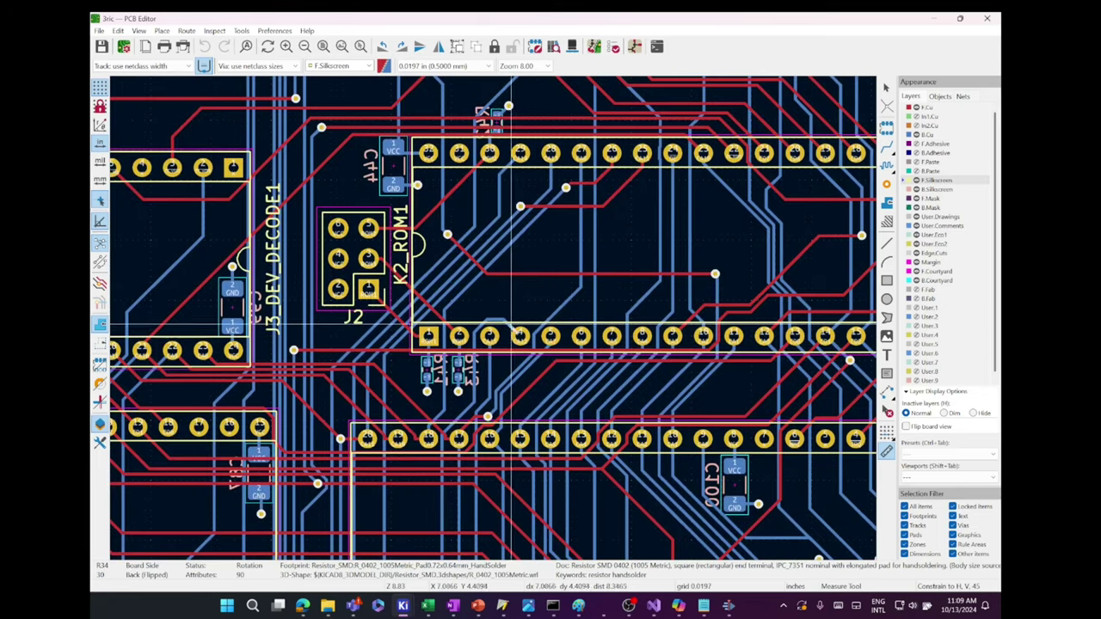
click(319, 232)
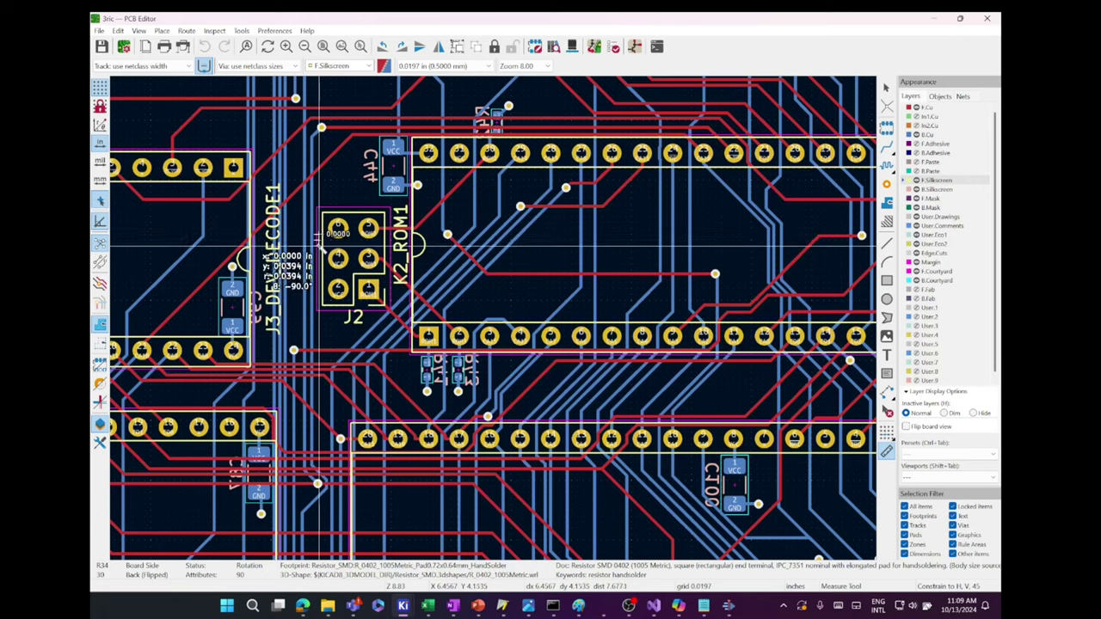
key(Escape)
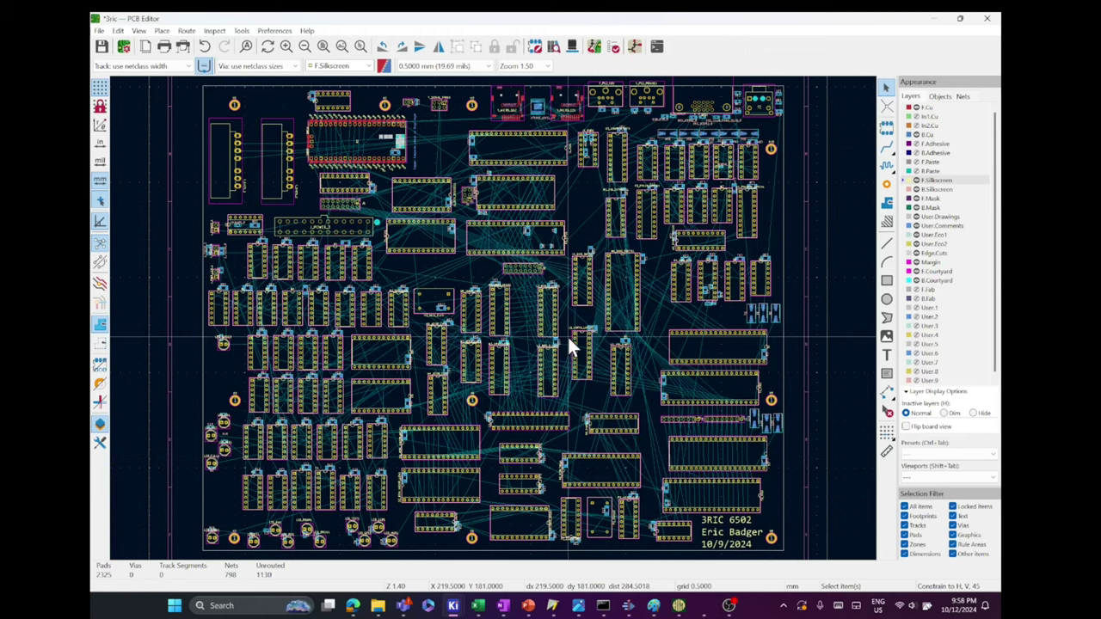
Reposition the L3_BUS_A_HIGH1 footprint above L2_BUS_A_LOW1, flipping it 180° and back while comparing its connections to M3_VBUS_HIGH1 and J5.
scroll(639, 282, up, 1)
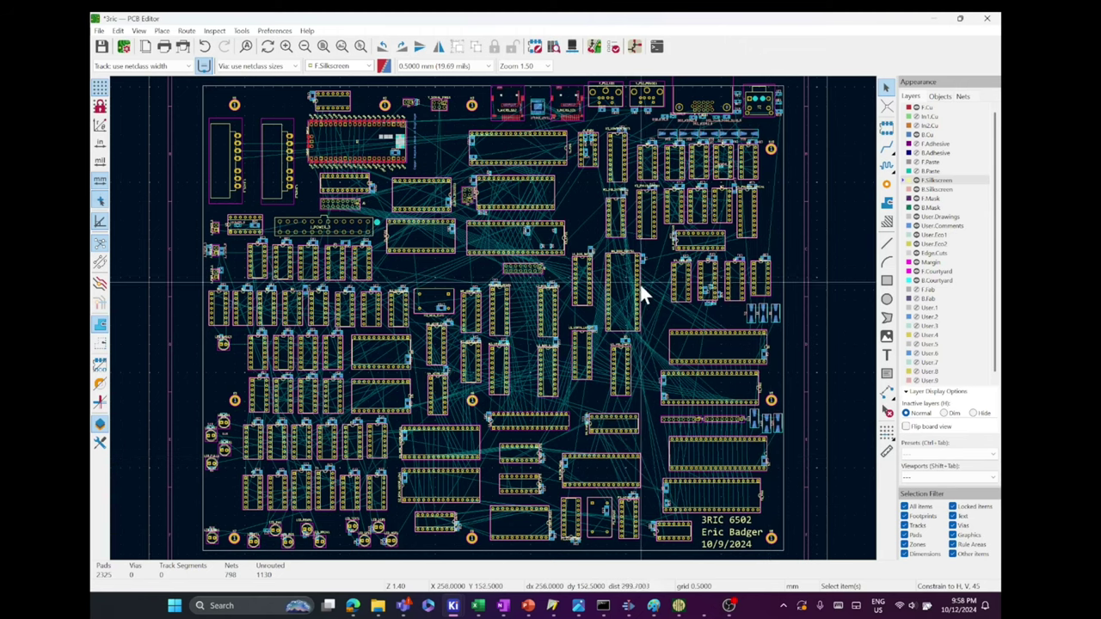
scroll(494, 319, down, 2)
scroll(493, 320, up, 5)
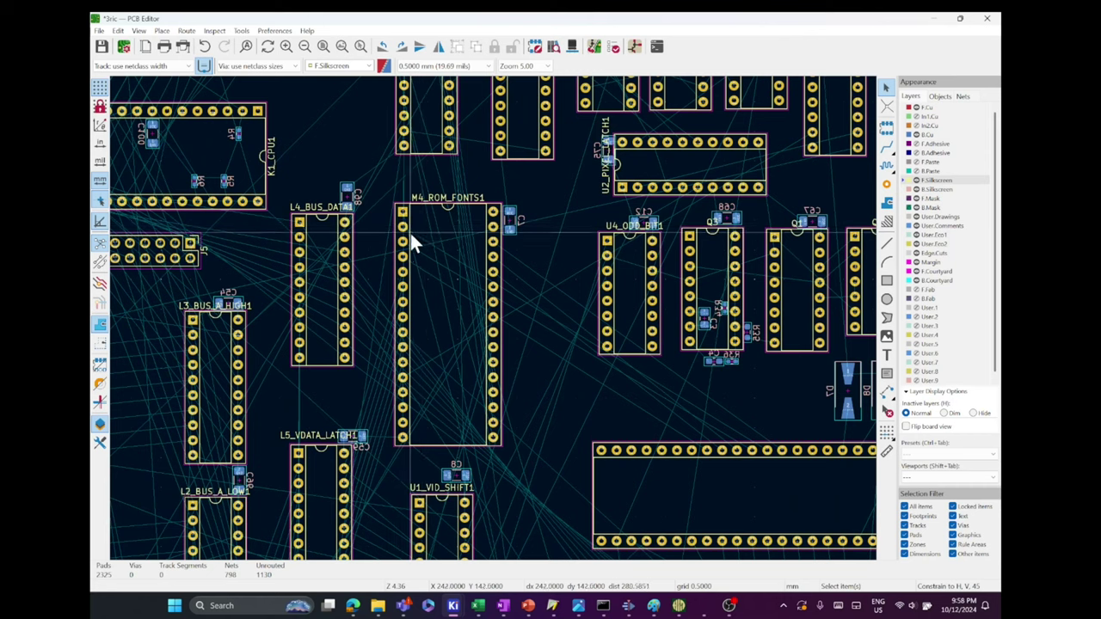
scroll(310, 260, down, 3)
scroll(494, 328, up, 1)
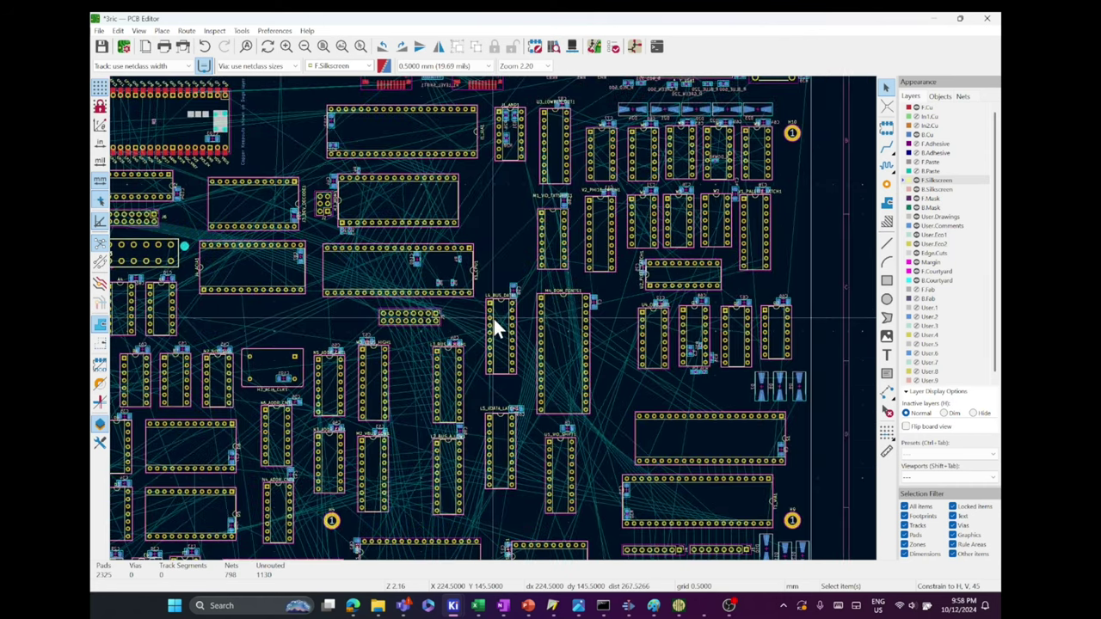
scroll(493, 319, up, 4)
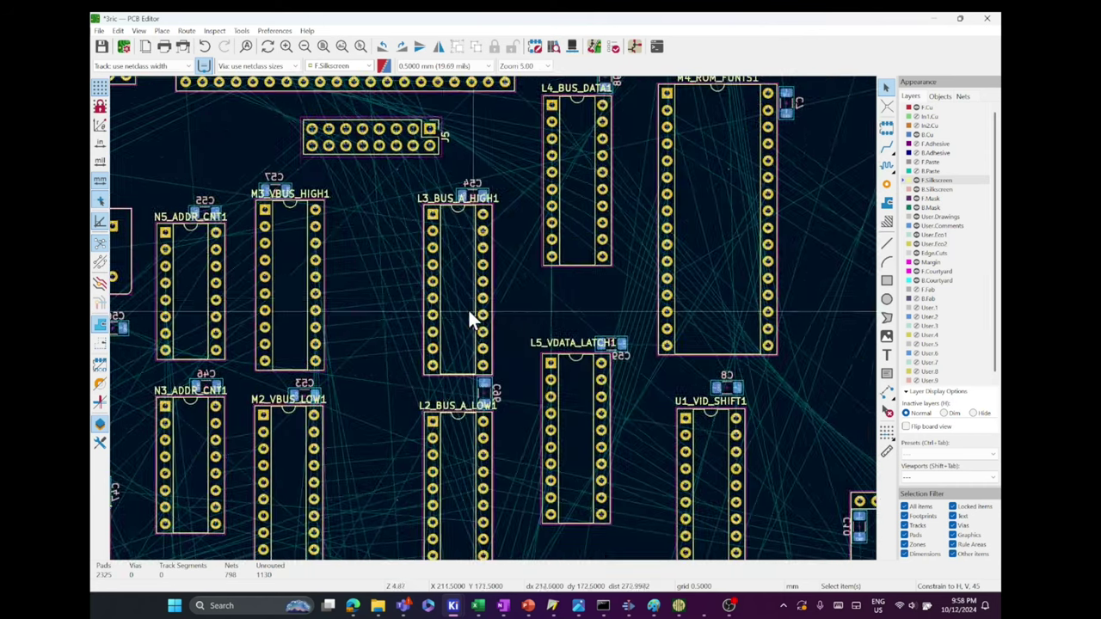
click(430, 303)
key(m)
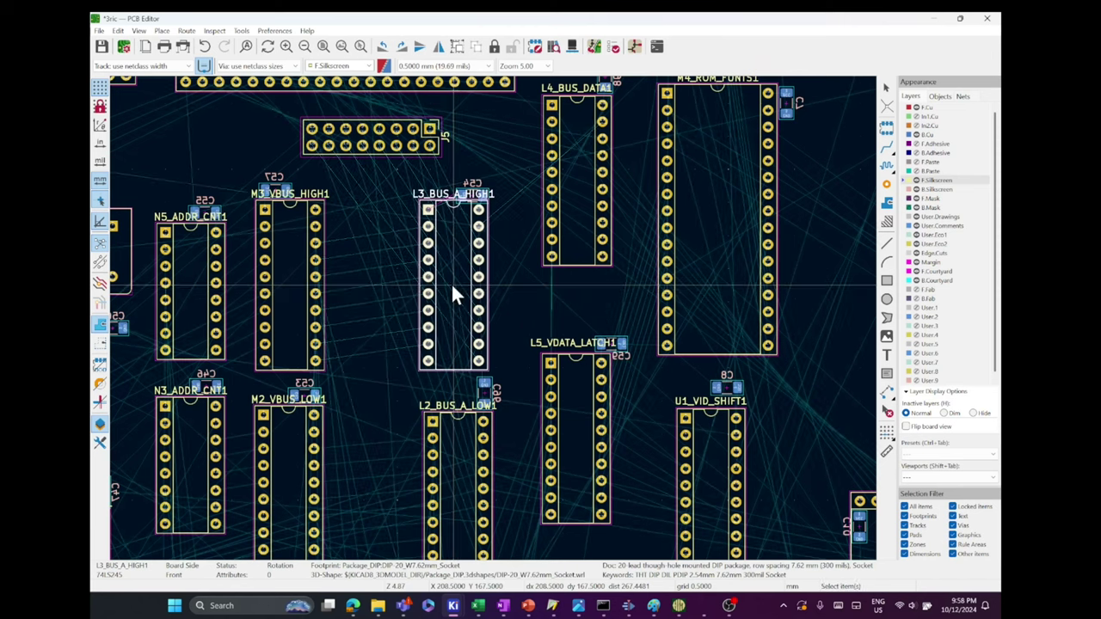
key(Escape)
key(m)
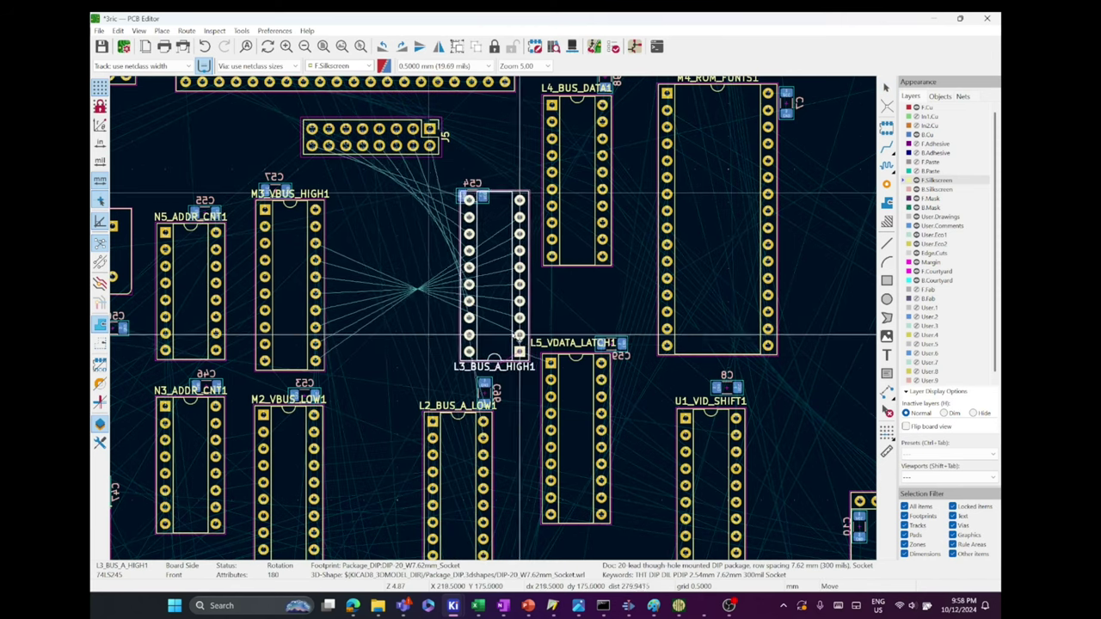
key(r)
key(r)
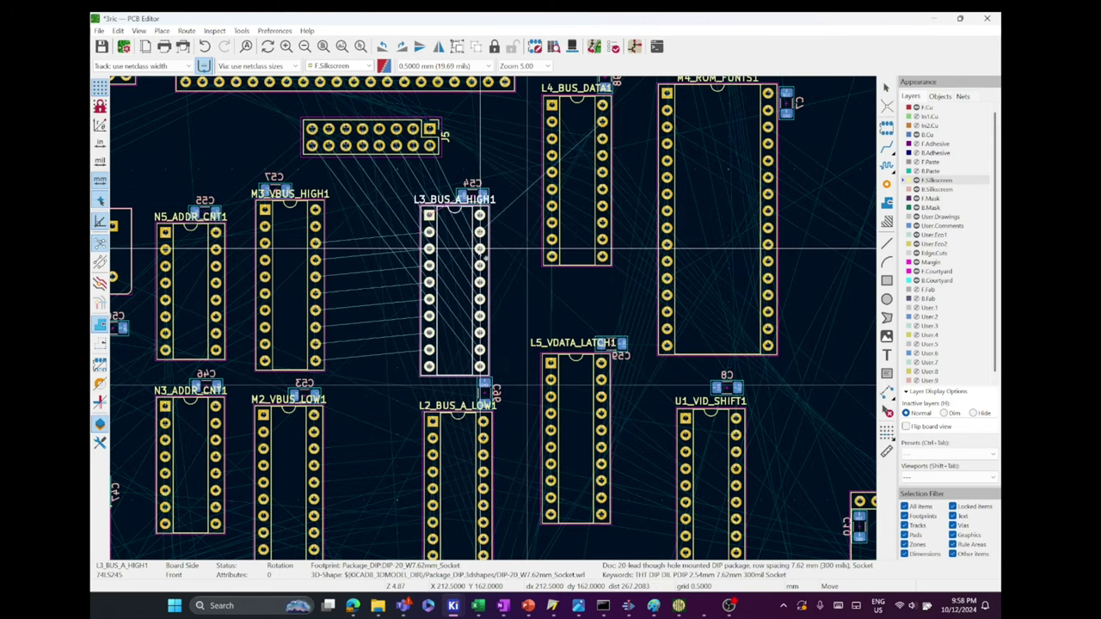
click(479, 251)
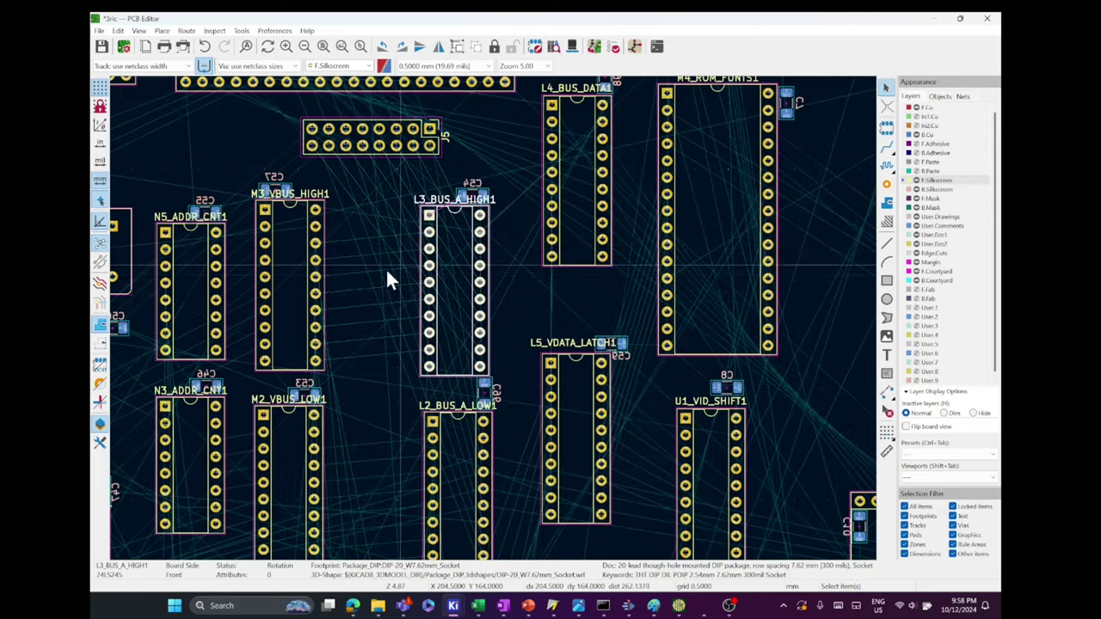
Examine the decoupling capacitors placed beside chips A1–A5 and the J_POWER_3 power connector.
scroll(387, 279, down, 5)
scroll(369, 288, up, 5)
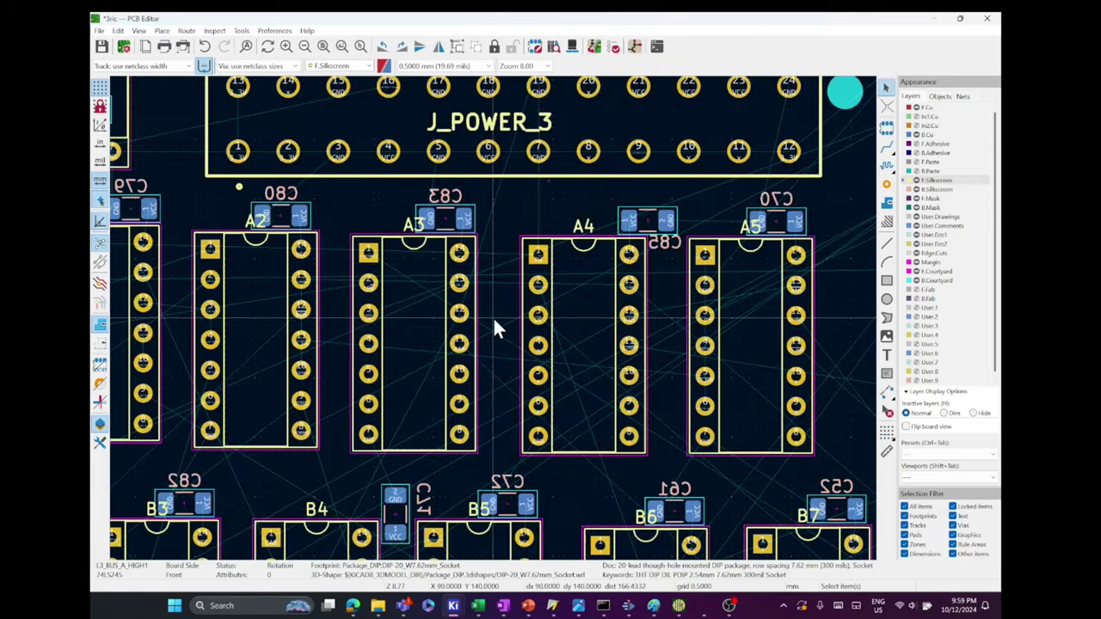
scroll(493, 323, down, 2)
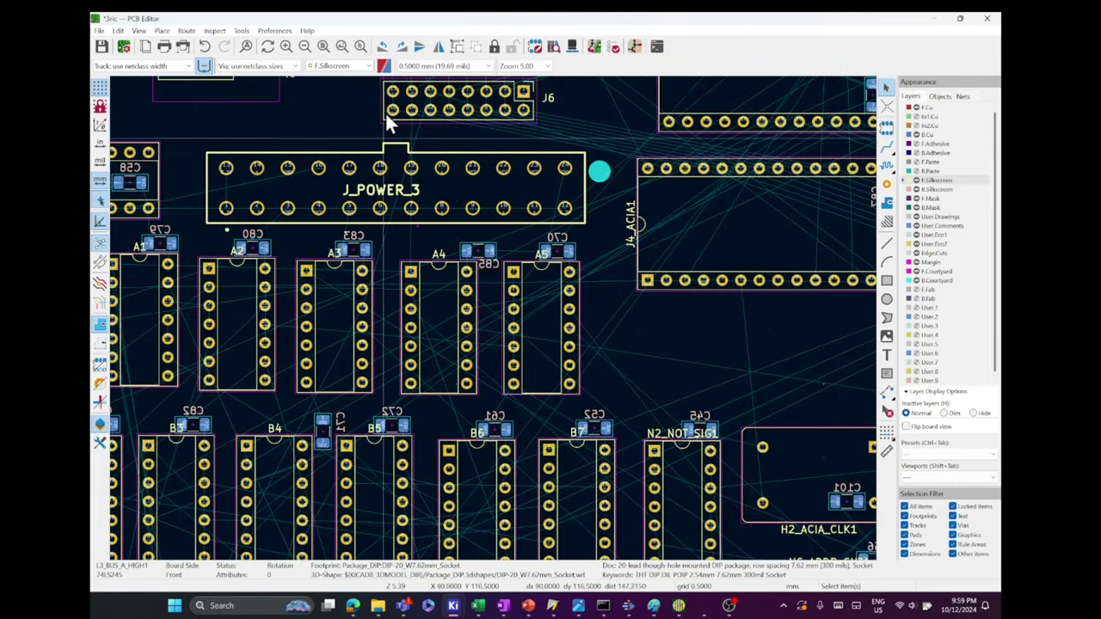
scroll(492, 317, down, 5)
scroll(492, 317, up, 4)
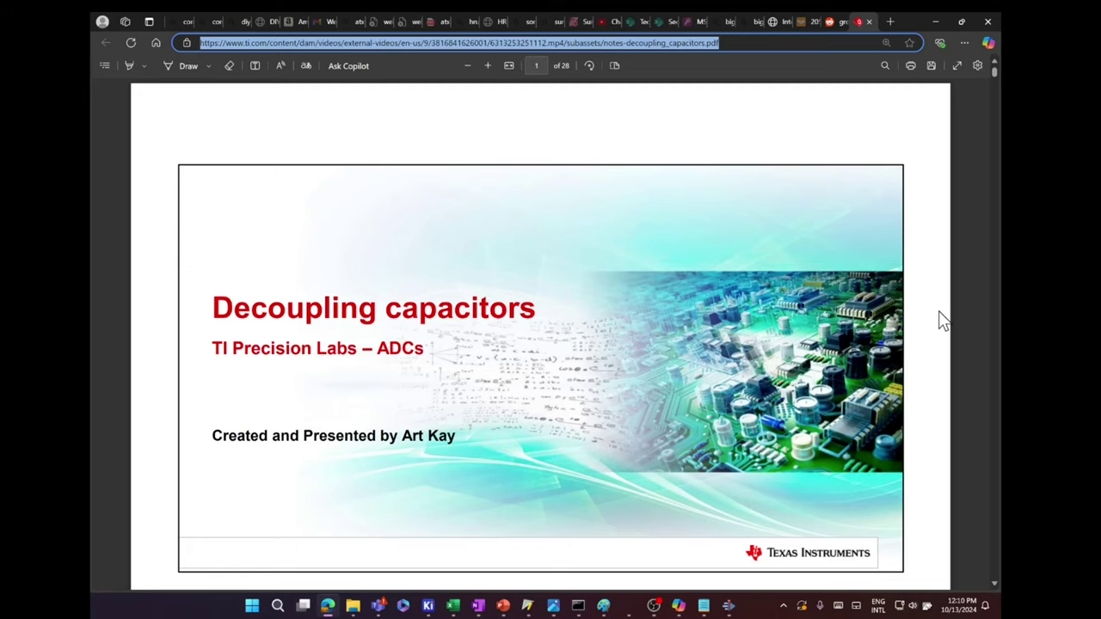
Read through the TI Precision Labs decoupling capacitors PDF from the title slide to "Decoupling from an AC Impedance Perspective".
scroll(944, 320, down, 5)
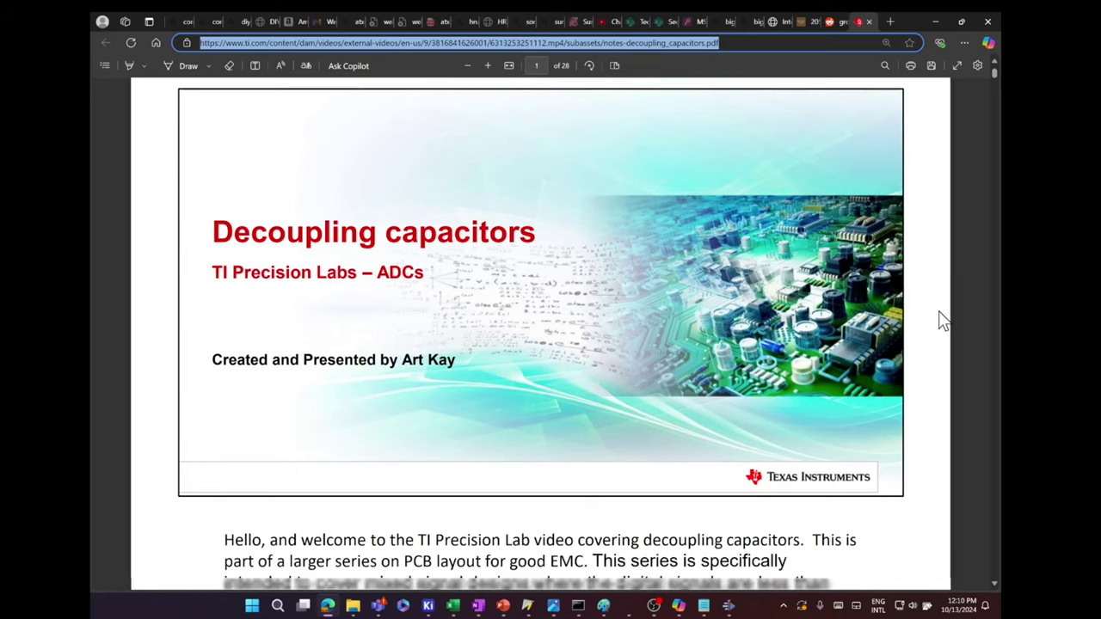
scroll(937, 334, down, 8)
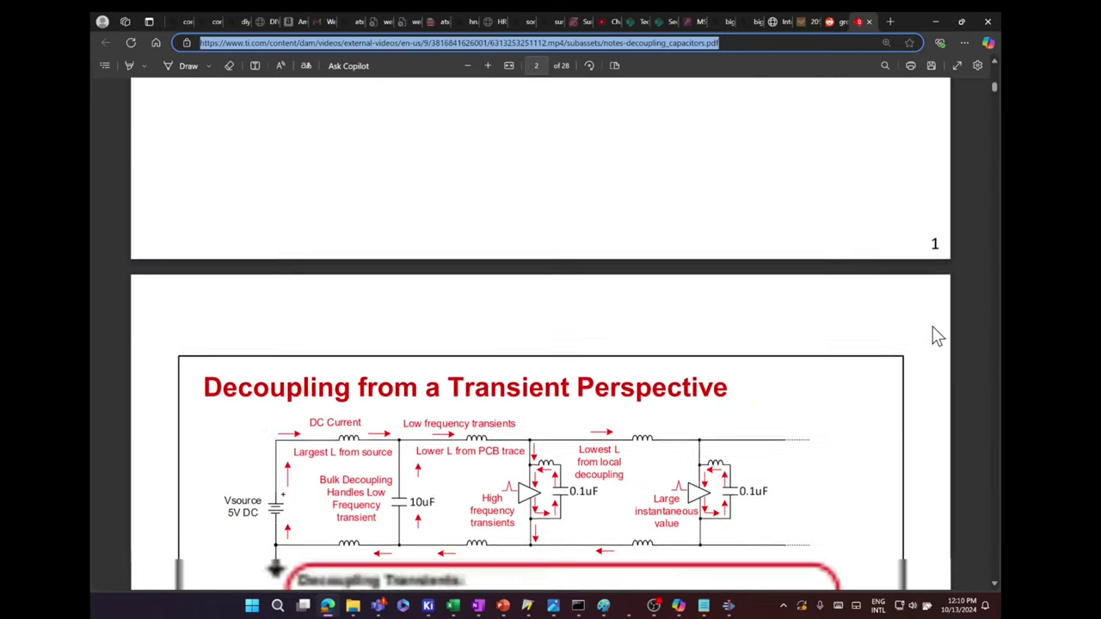
scroll(938, 338, down, 8)
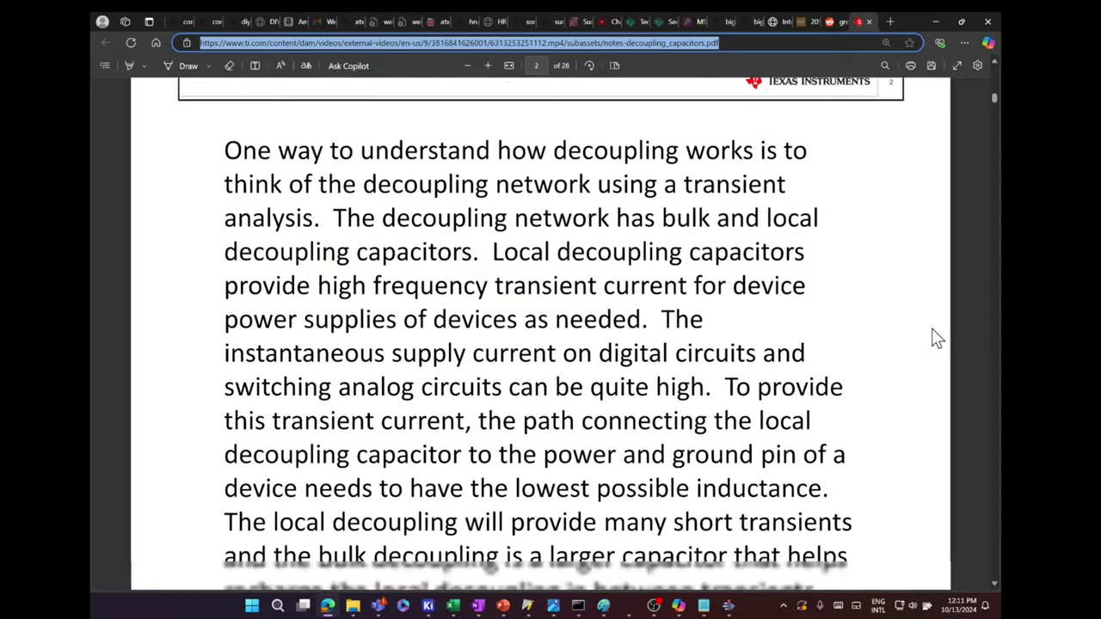
scroll(940, 335, down, 8)
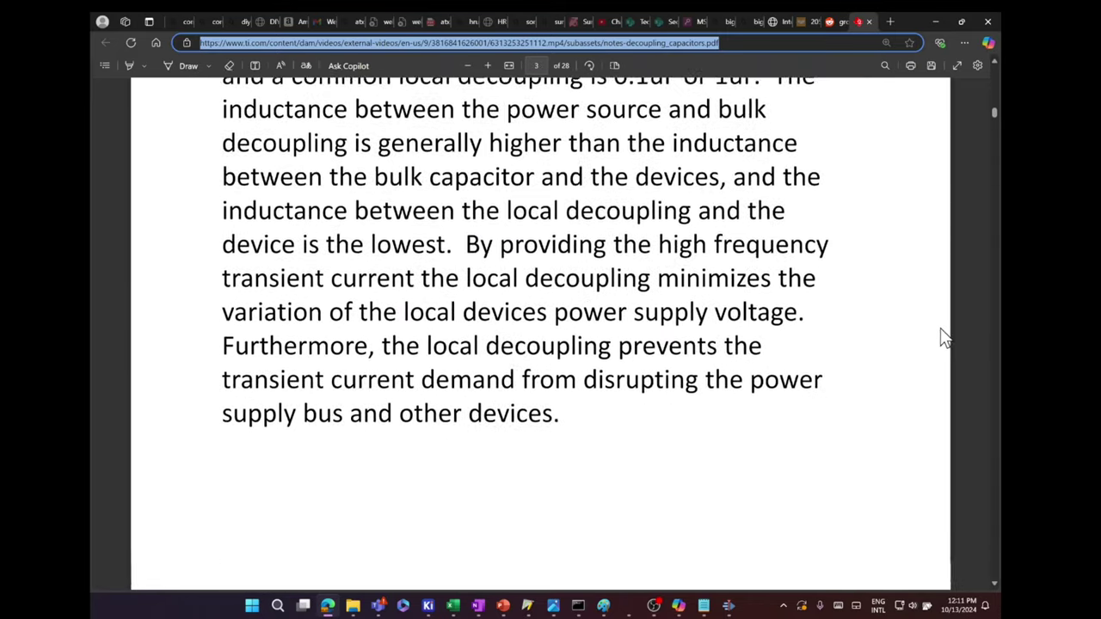
scroll(949, 334, down, 8)
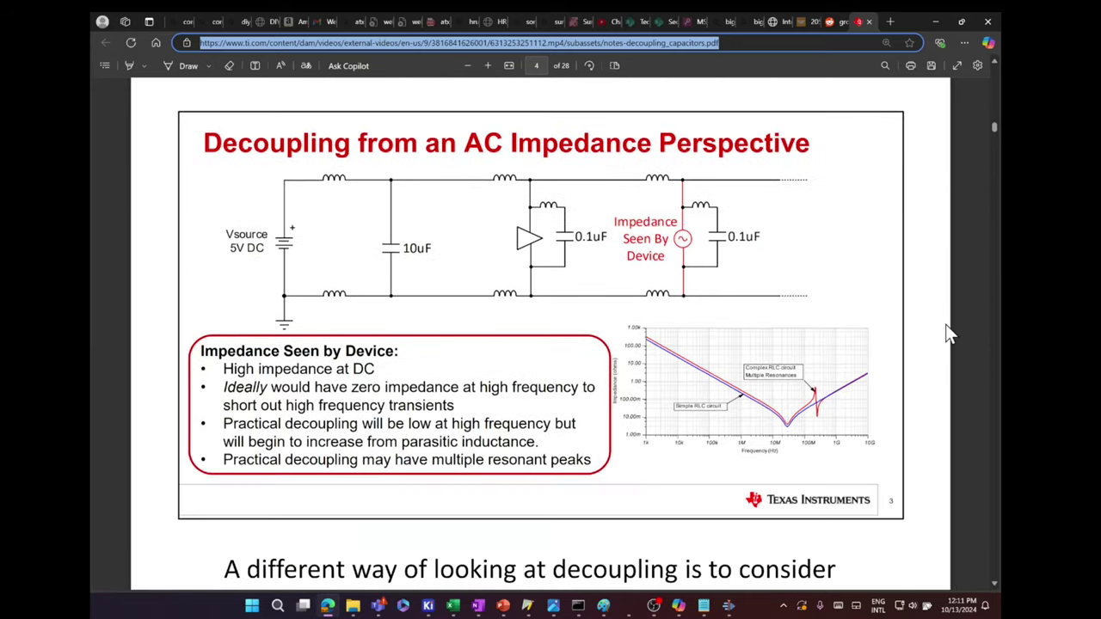
scroll(949, 335, down, 1)
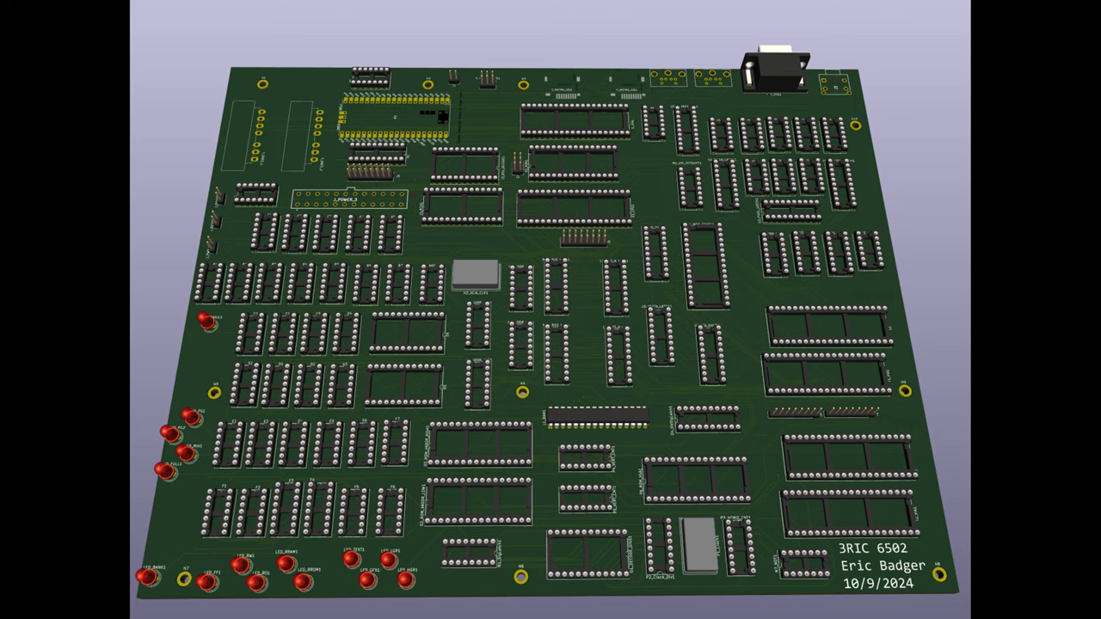